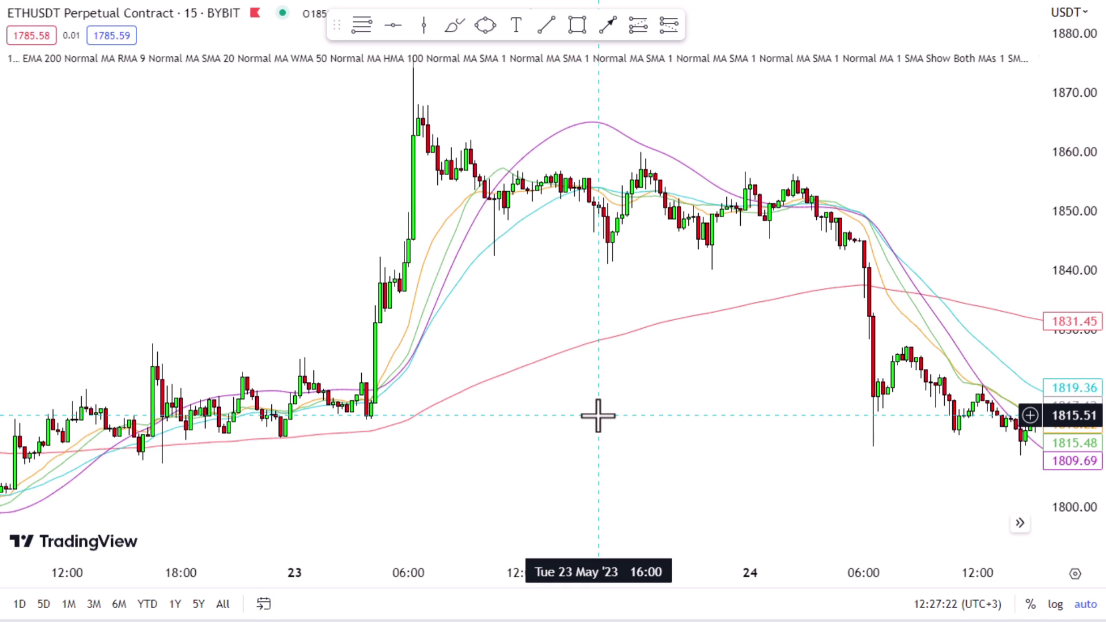
Scroll the ETHUSDT 15-minute chart with its EMA, RMA, SMA, WMA and HMA overlays
scroll(598, 415, "down", 4)
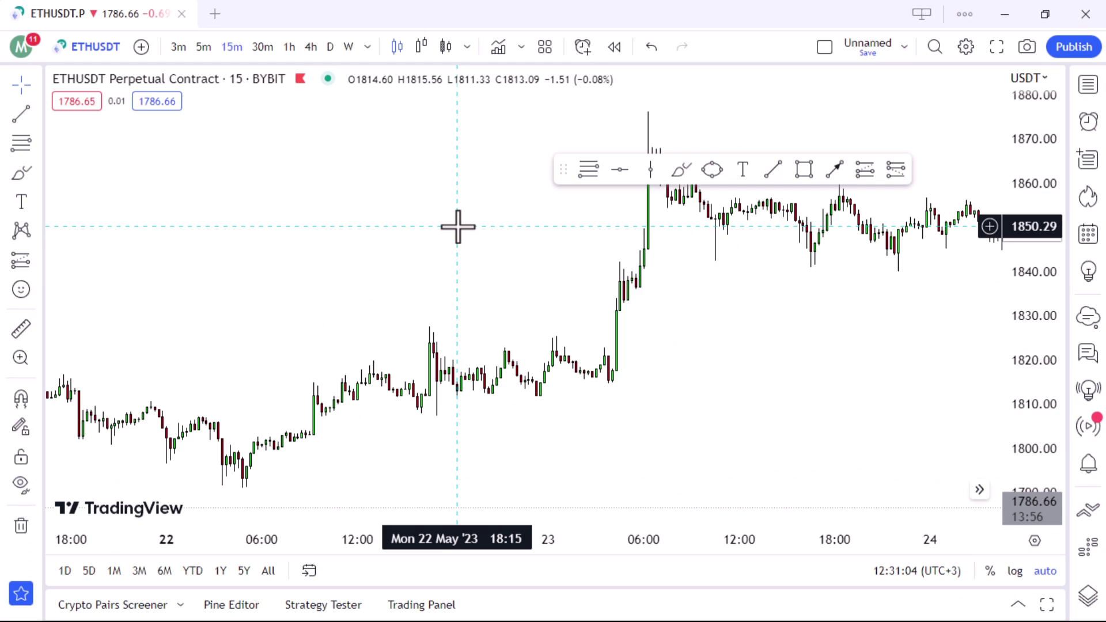
Search 'machine learning op' and add the AI Moving Average (Expo) script, with its settings open
left_click(495, 47)
type("m")
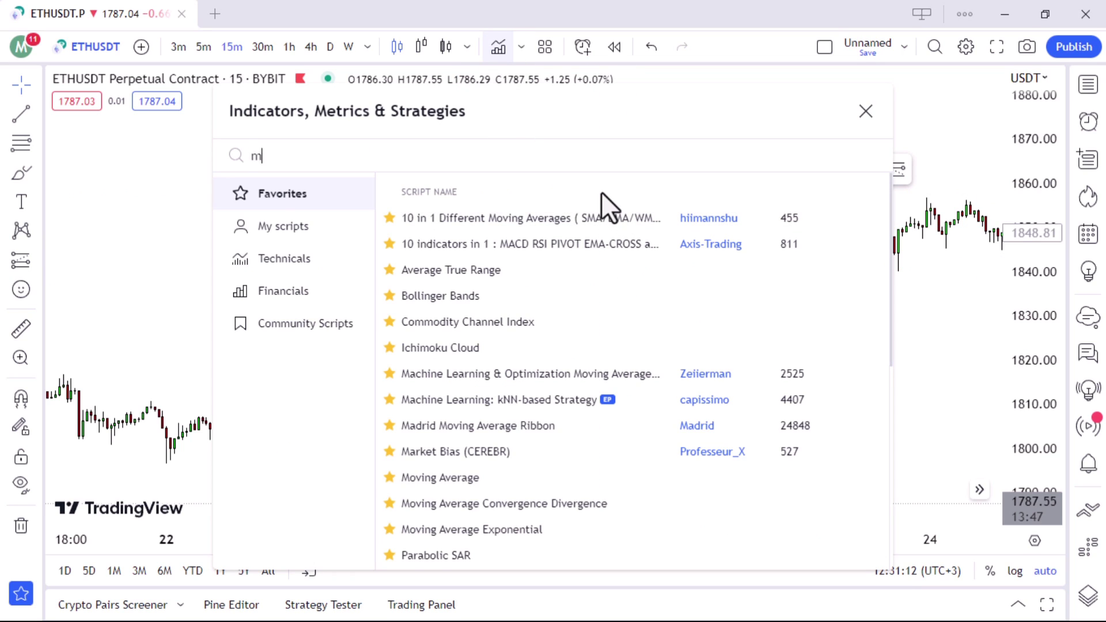
type("ahcine learning op")
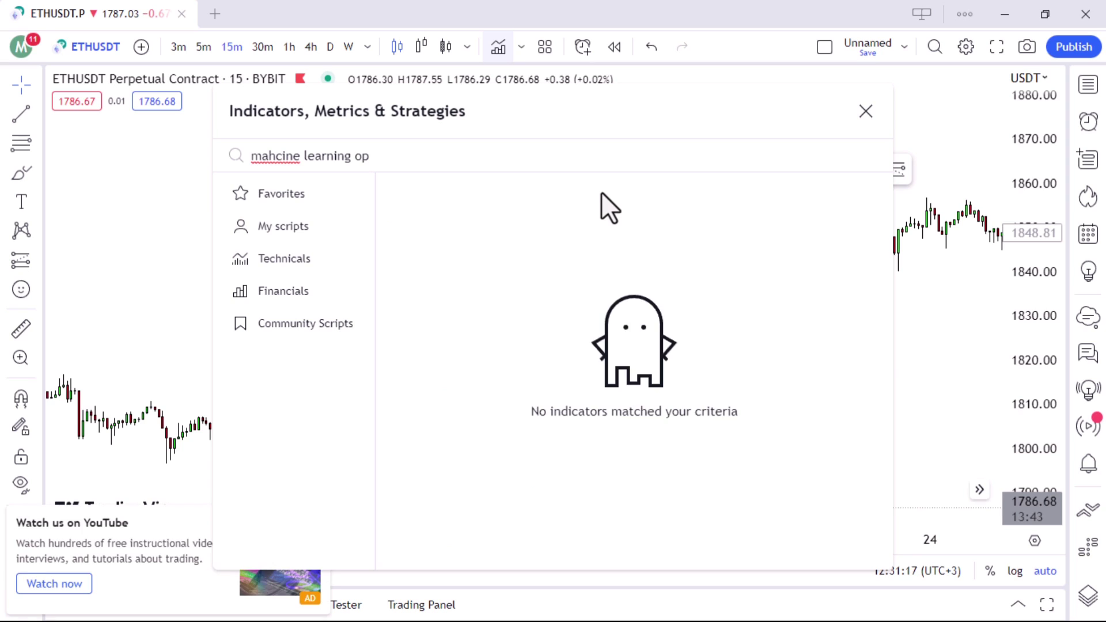
right_click(290, 156)
left_click(239, 150)
key("ctrl+a")
key("BackSpace")
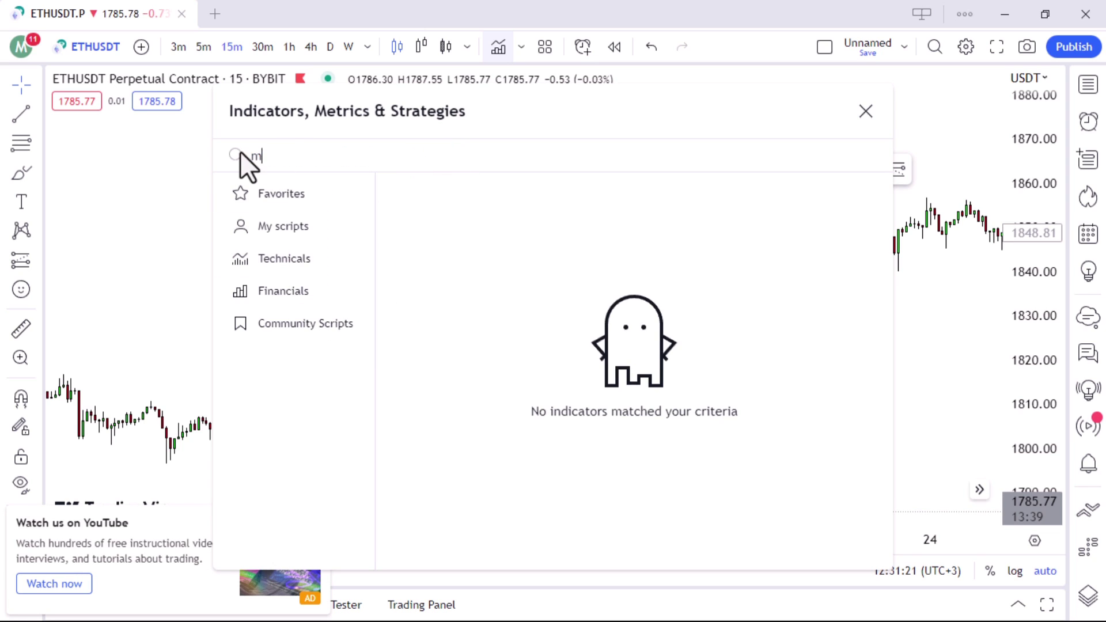
type("machine learning op")
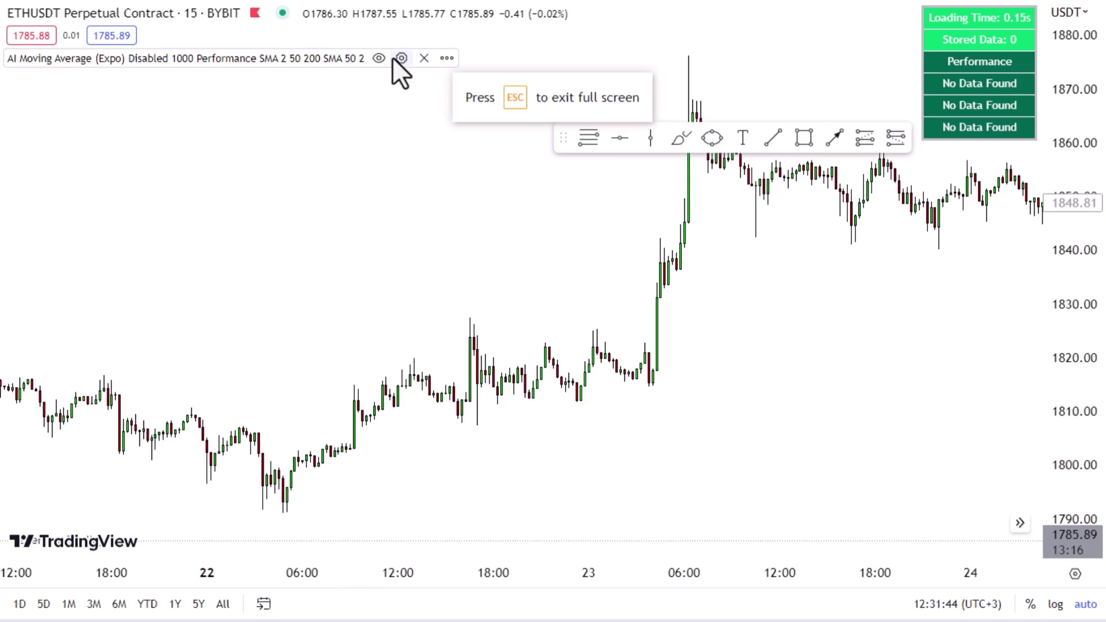
left_click(397, 58)
left_click_drag(599, 49, 441, 57)
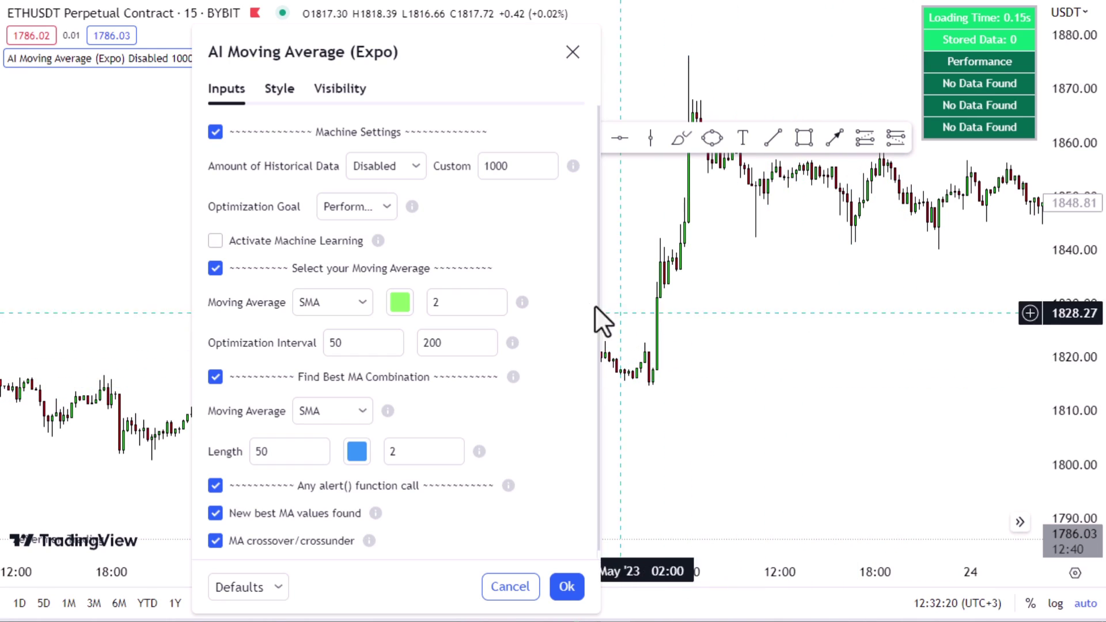
Set the AI Moving Average to All Data history and the Combined optimization goal
left_click_drag(493, 67, 564, 63)
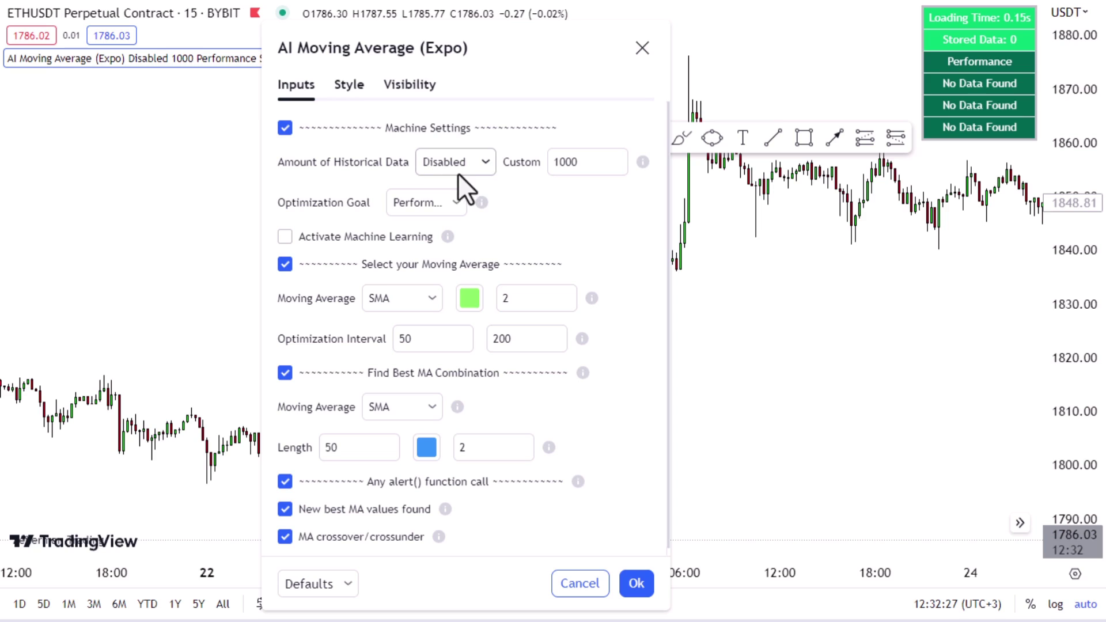
left_click(488, 167)
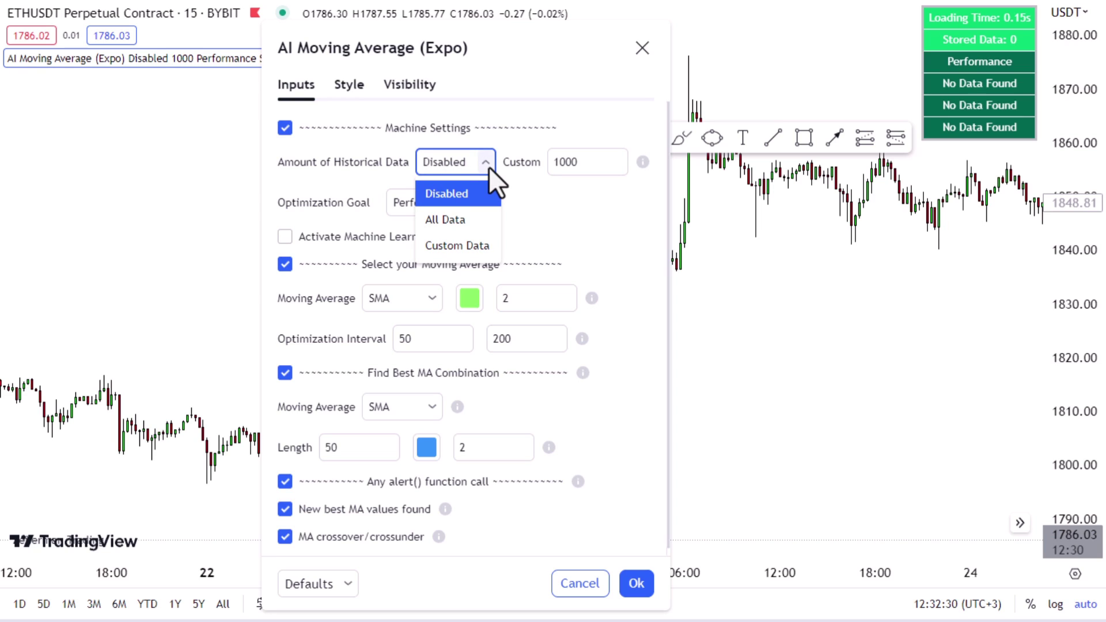
left_click(476, 224)
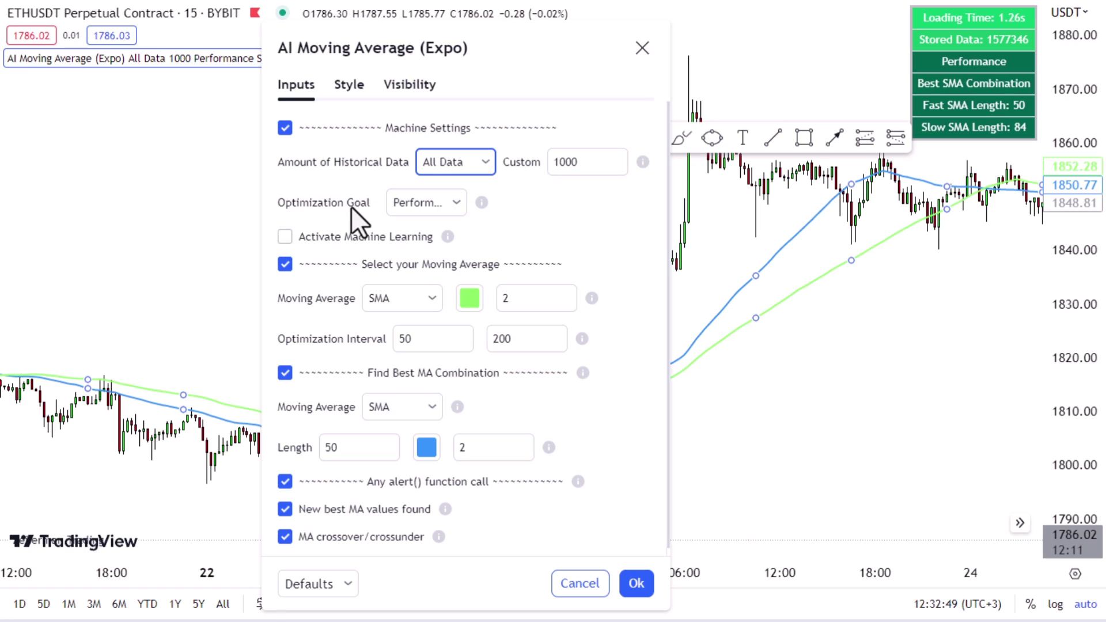
left_click(456, 203)
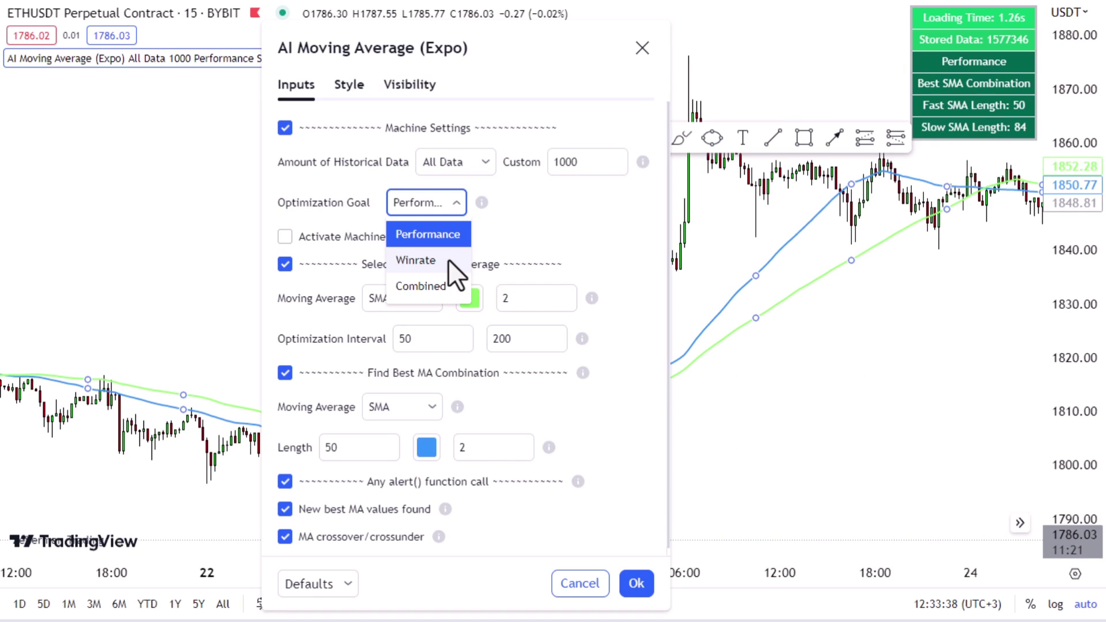
left_click(451, 293)
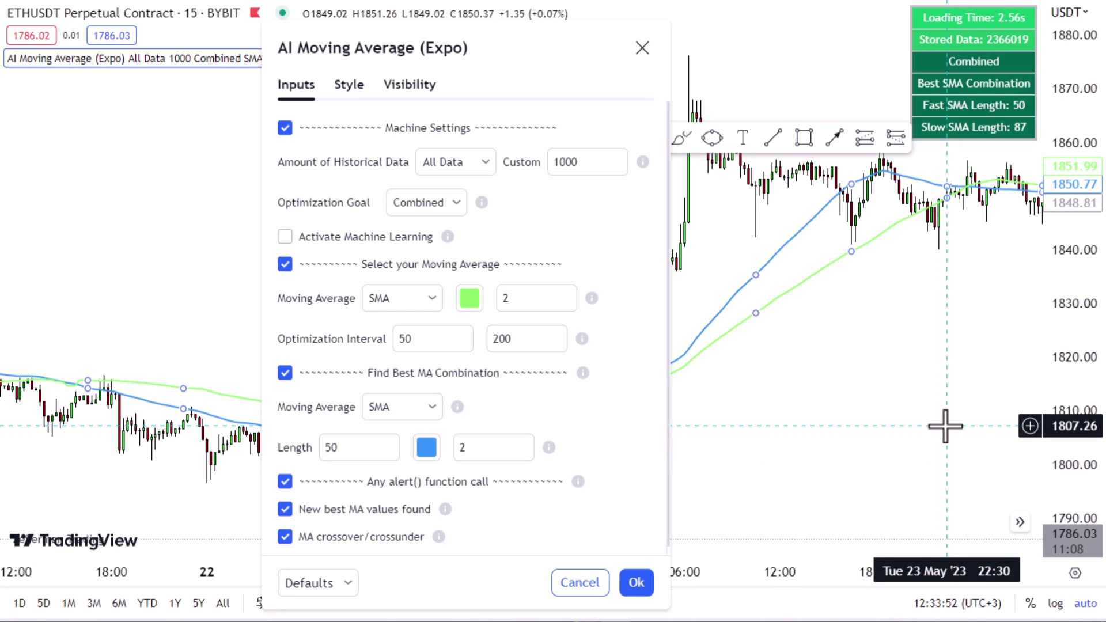
Activate machine learning and switch the moving average type to HULL
left_click(285, 237)
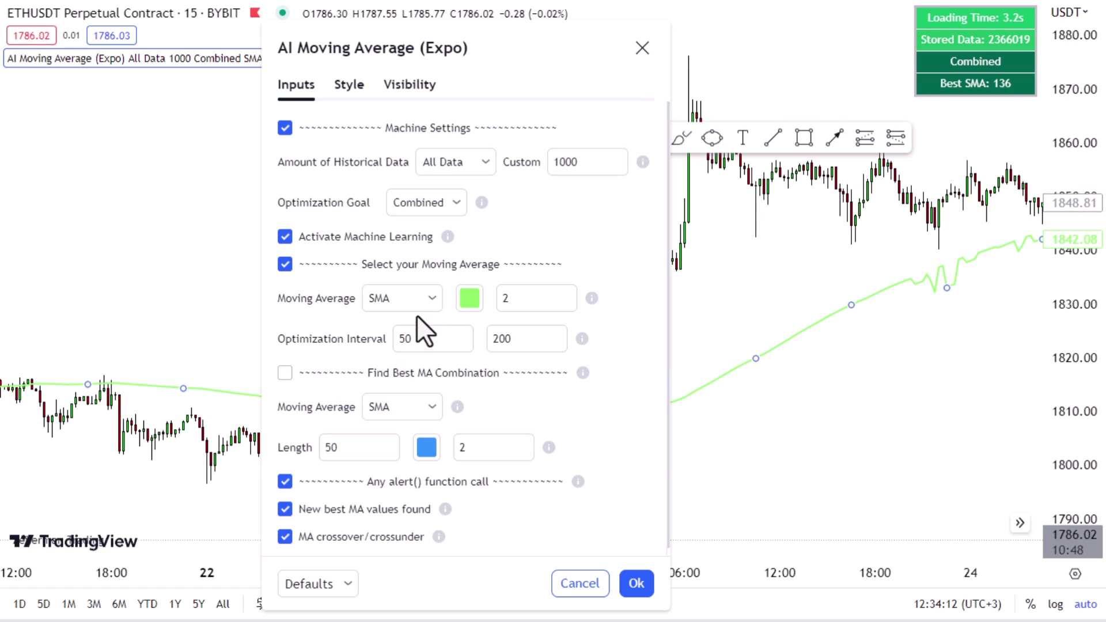
left_click(431, 296)
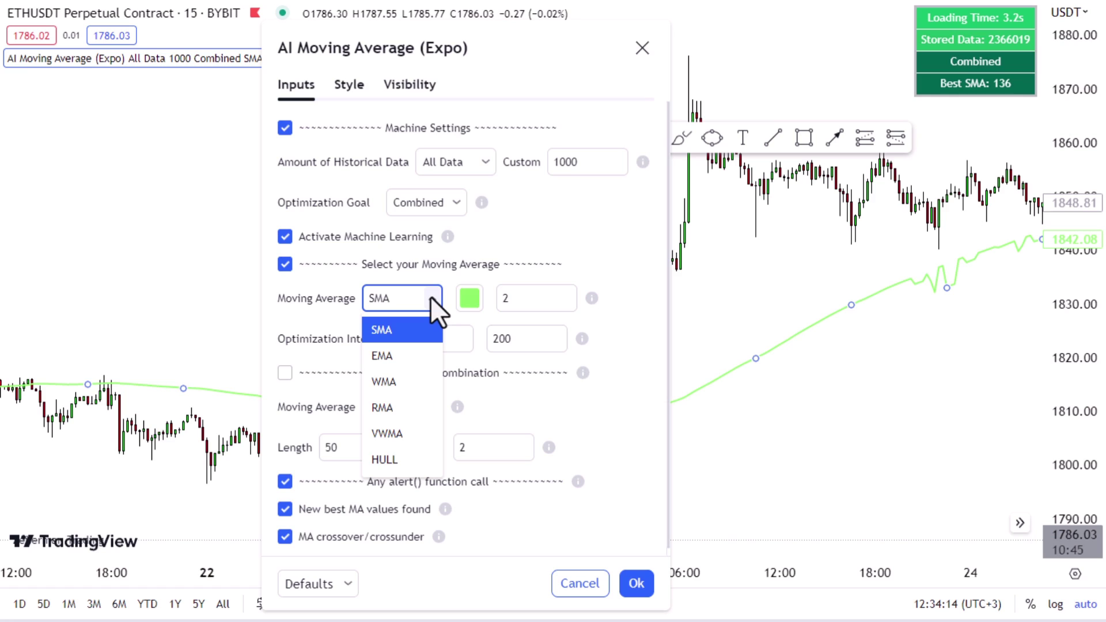
left_click(397, 458)
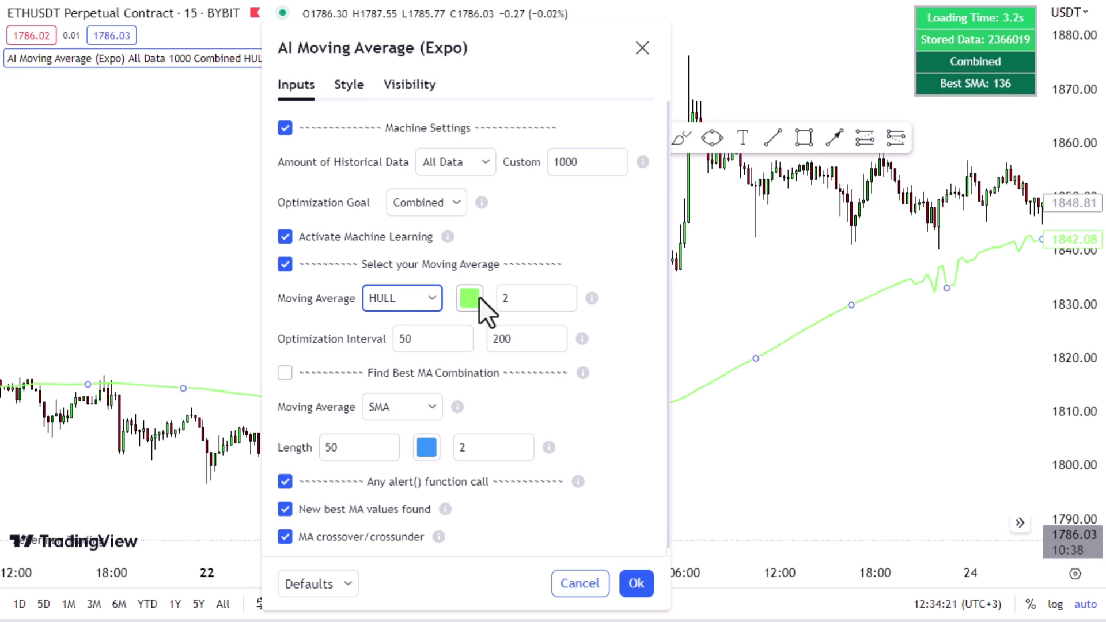
key("Return")
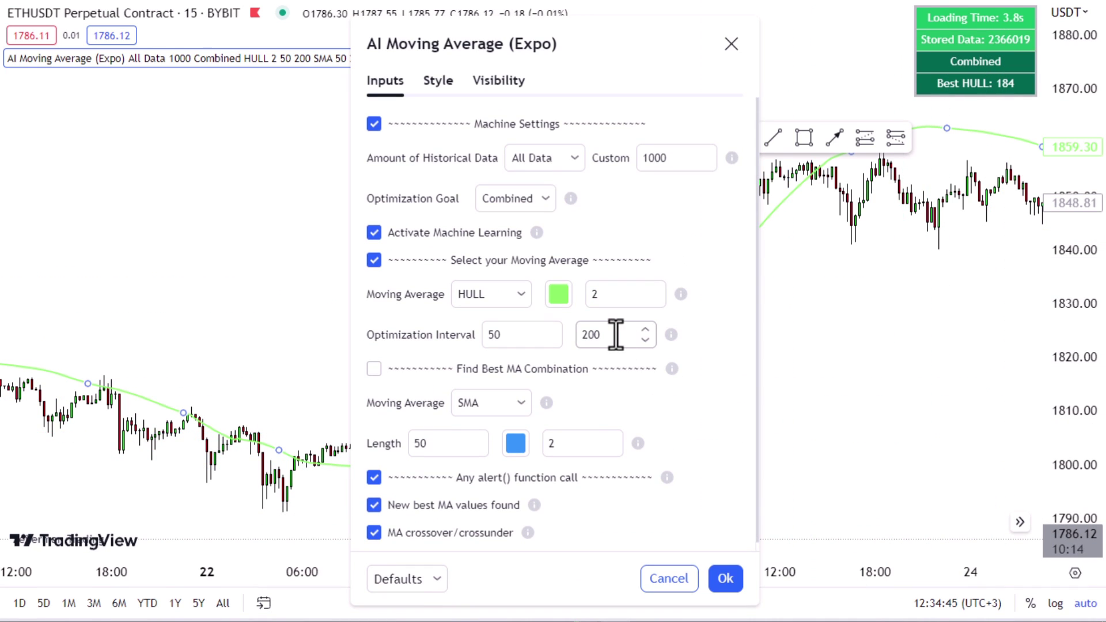
Set the optimization interval maximum to 100, colour the HULL line black, and apply
double_click(610, 335)
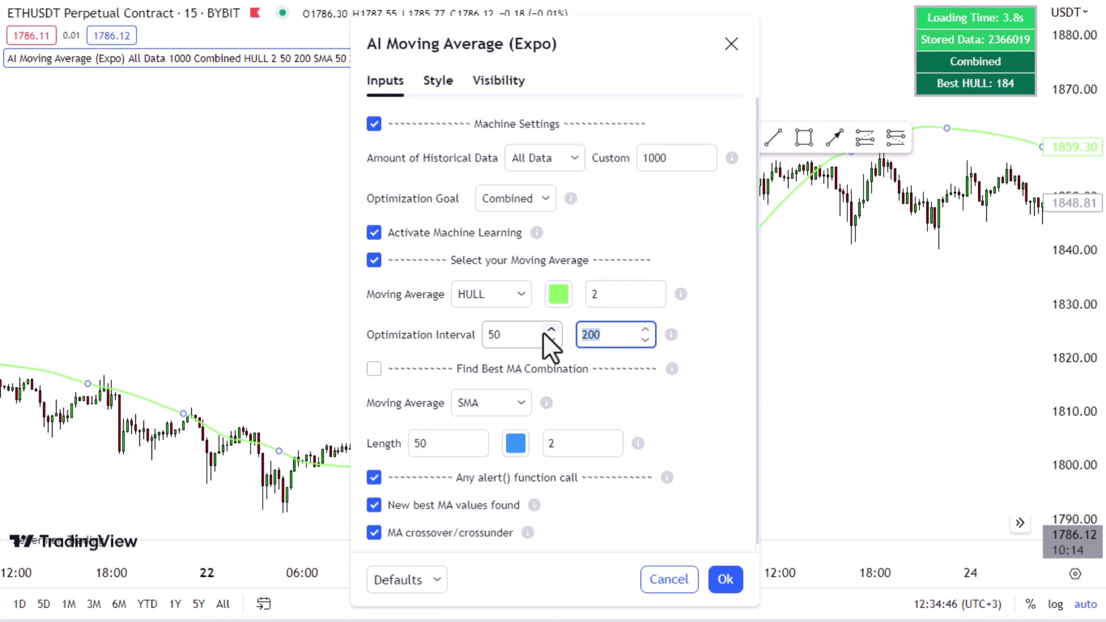
type("100")
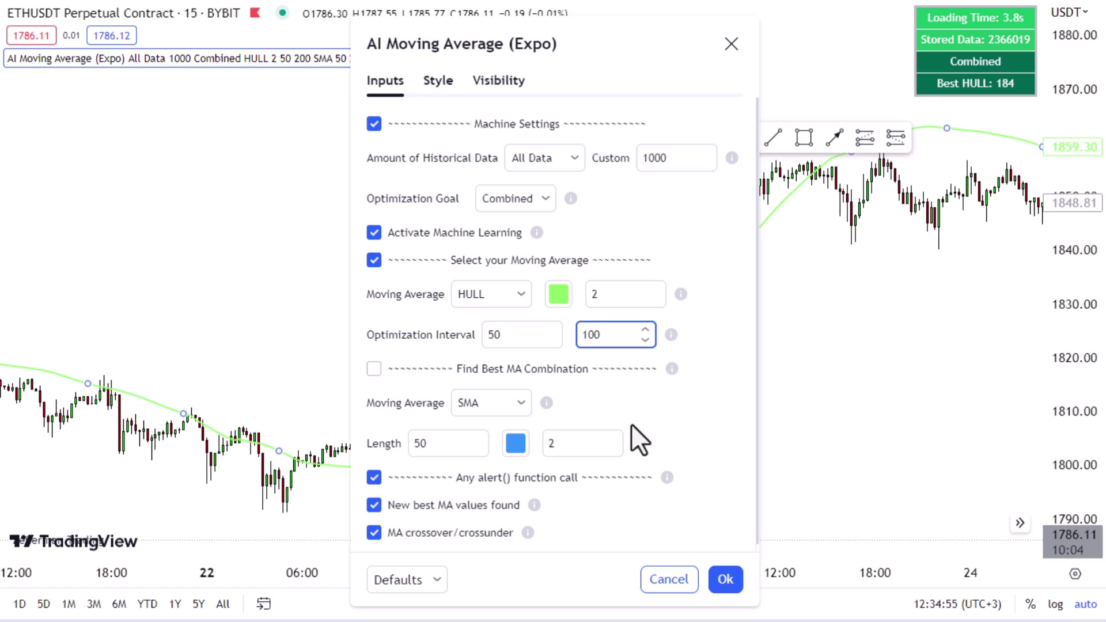
left_click(566, 296)
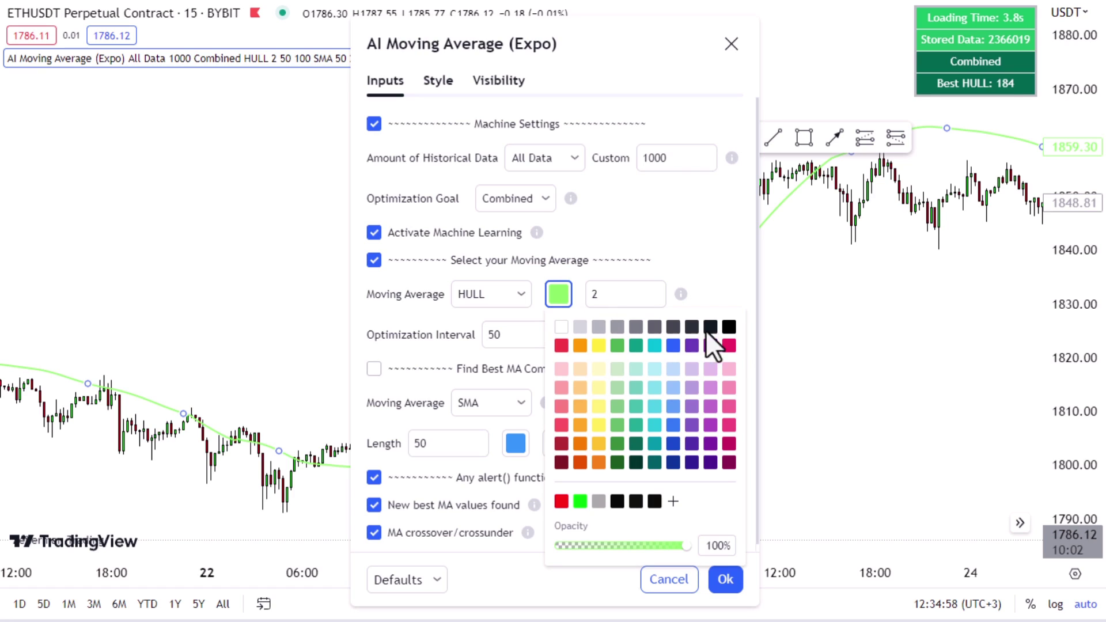
left_click(727, 327)
left_click(724, 276)
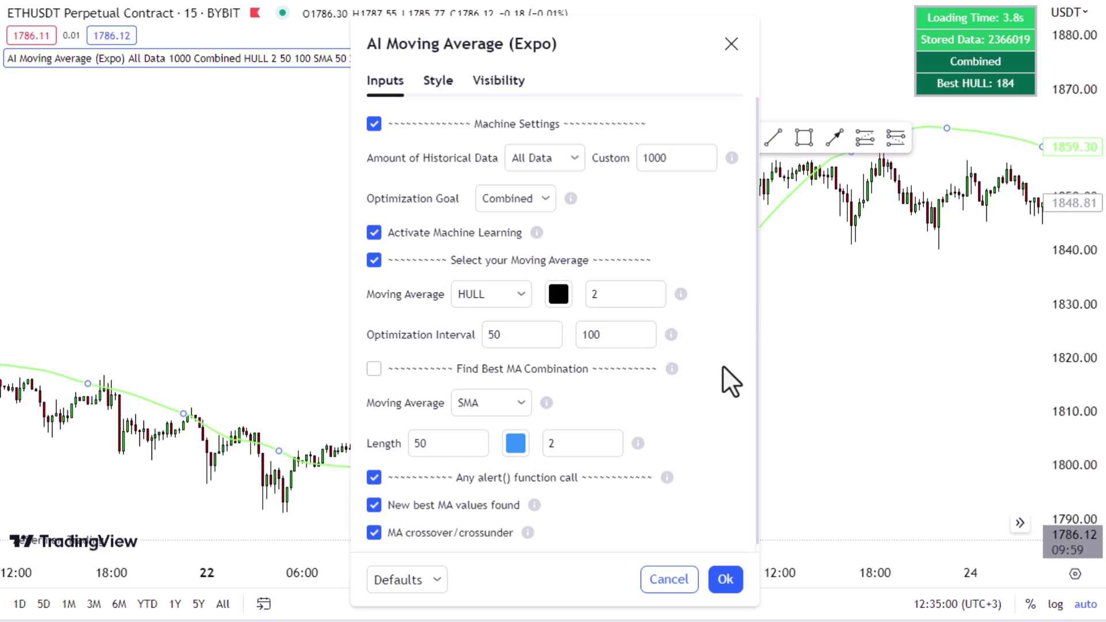
left_click(725, 573)
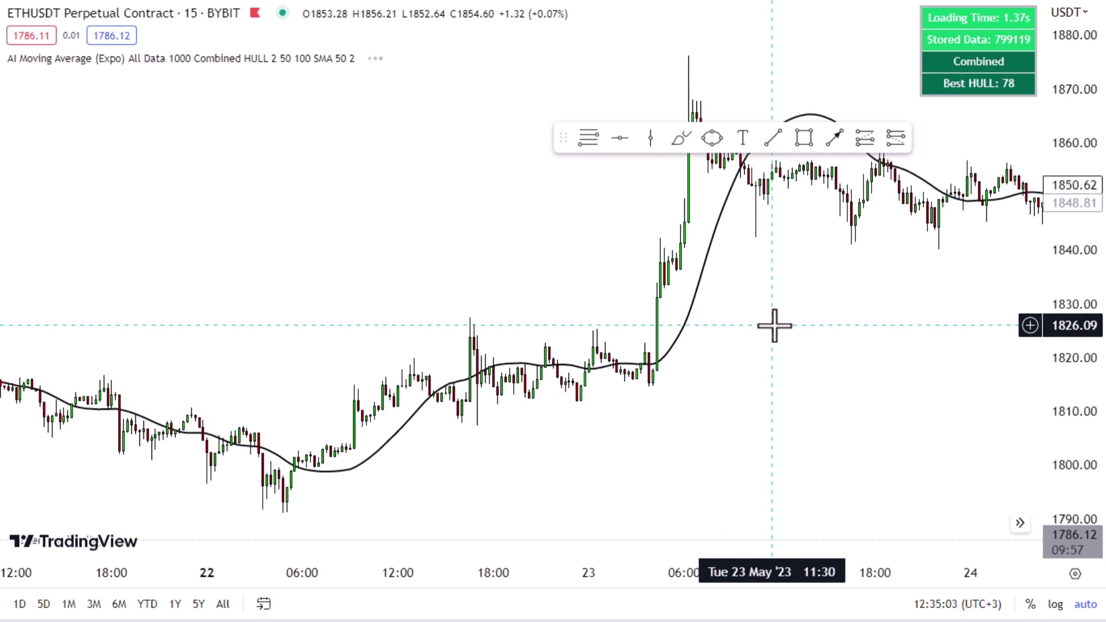
Zoom into the chart and reopen the indicator library
scroll(760, 333, "up", 2)
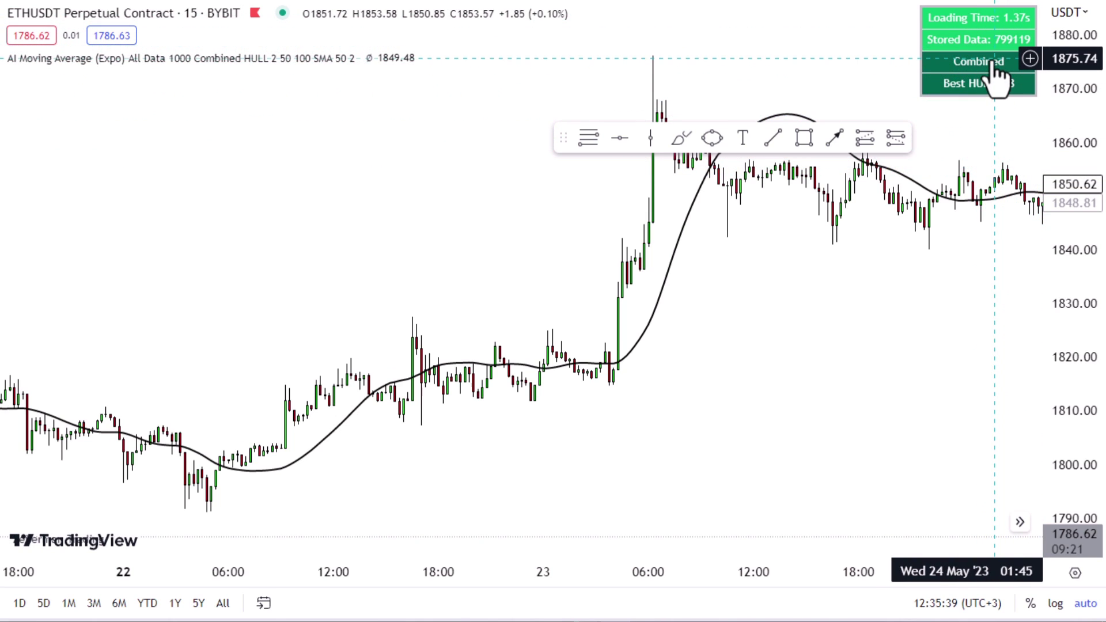
left_click(499, 46)
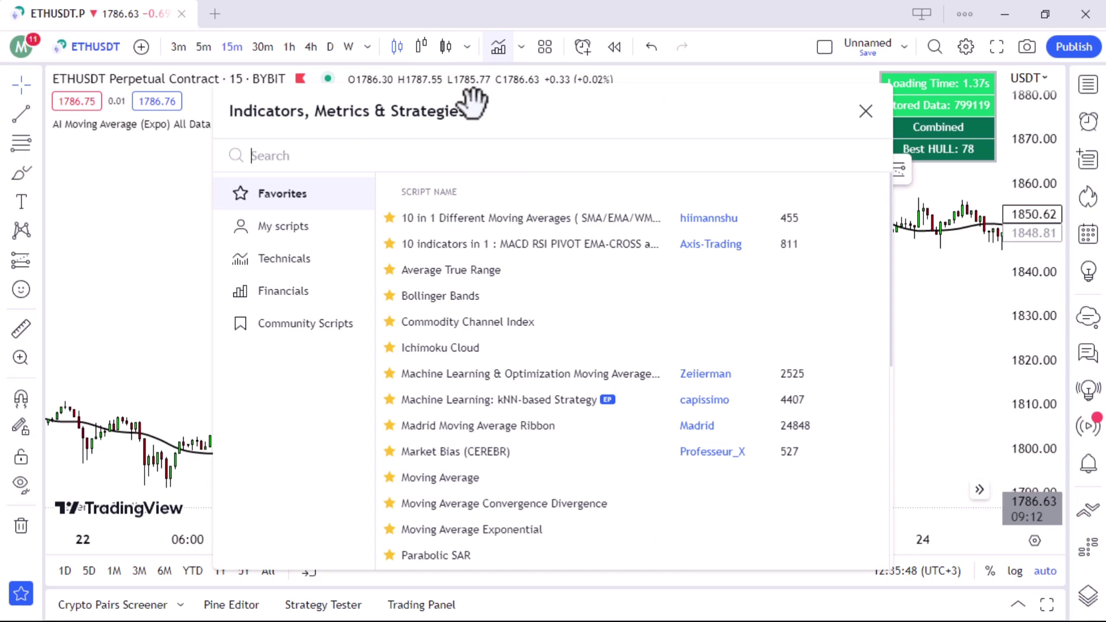
Search 'machine learning loren', then favorite and add Machine Learning: Lorentzian Classification
type("machine learning")
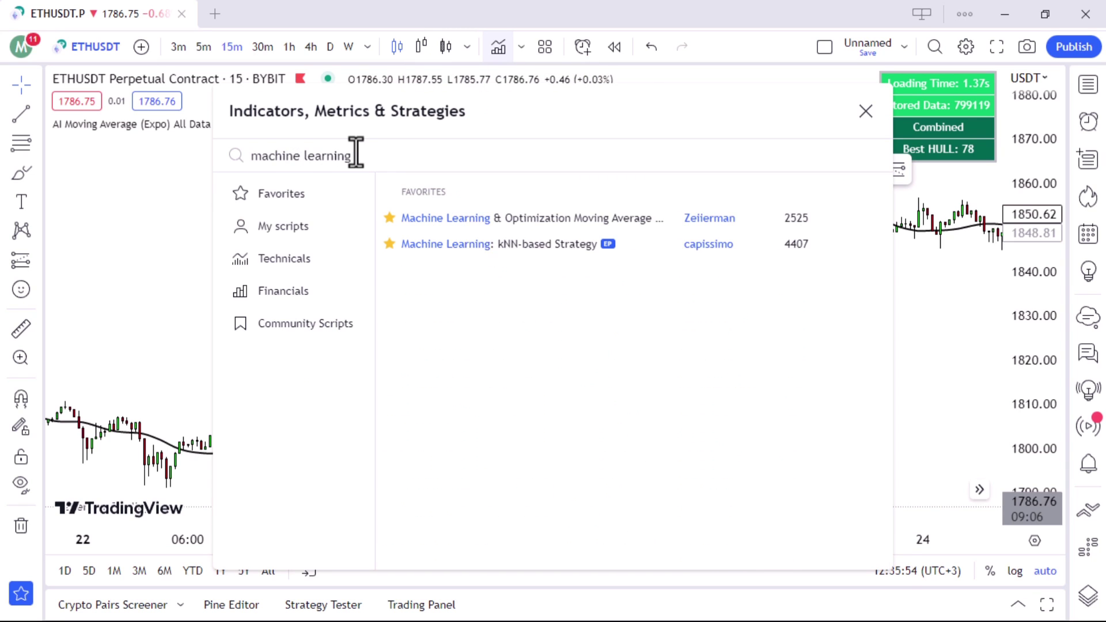
type(" lorent")
key("BackSpace")
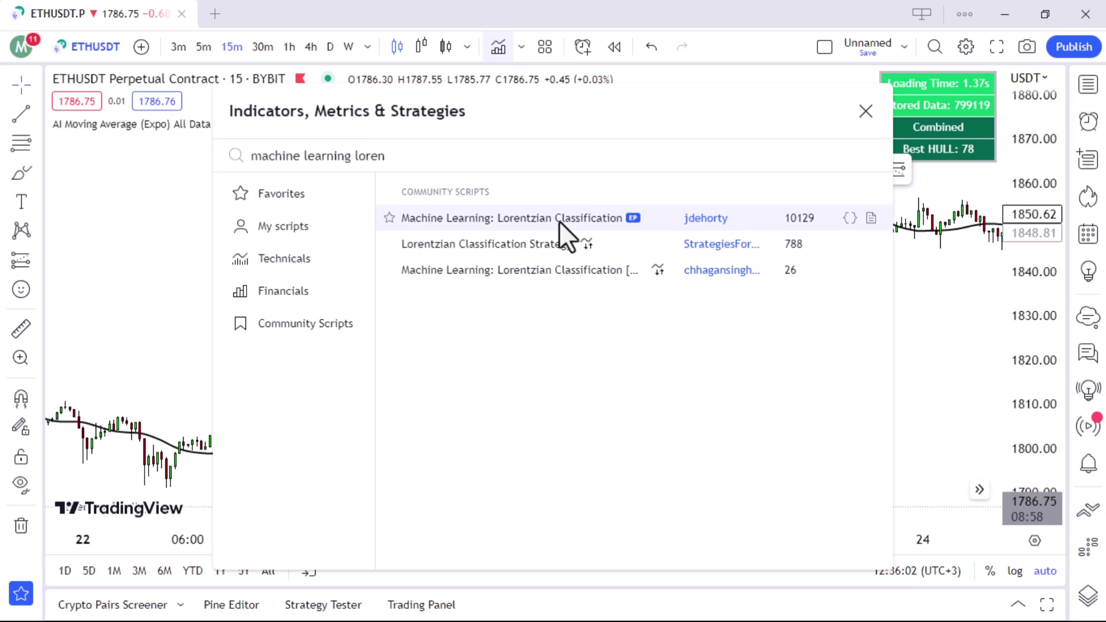
left_click(390, 218)
left_click(450, 219)
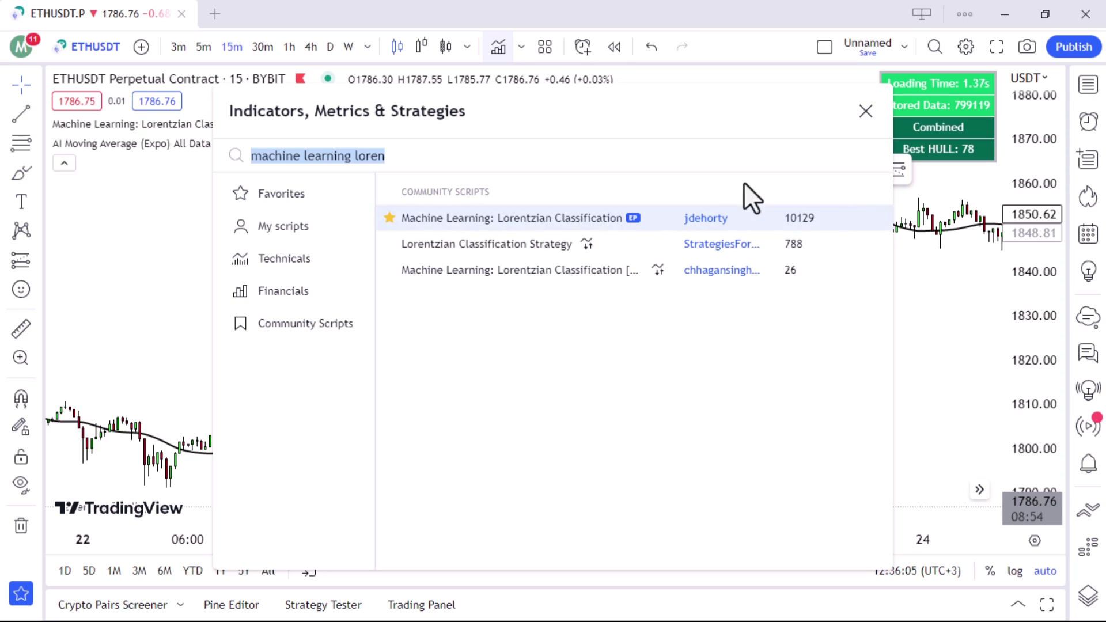
left_click(864, 111)
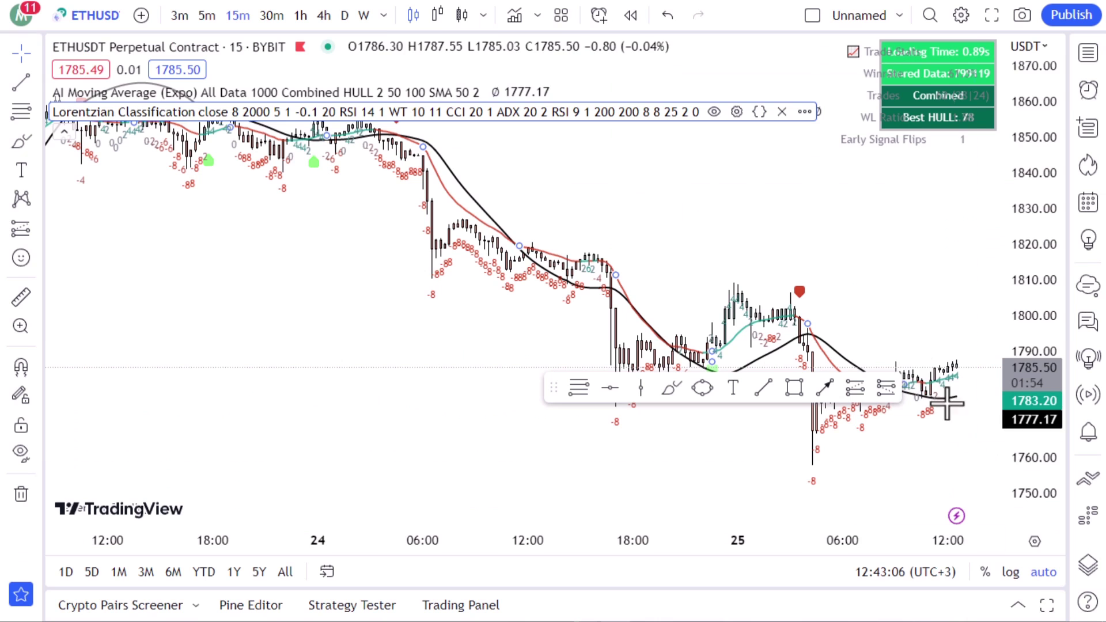
Hide the Lorentzian trade statistics table and turn off its kernel estimate line
left_click(737, 112)
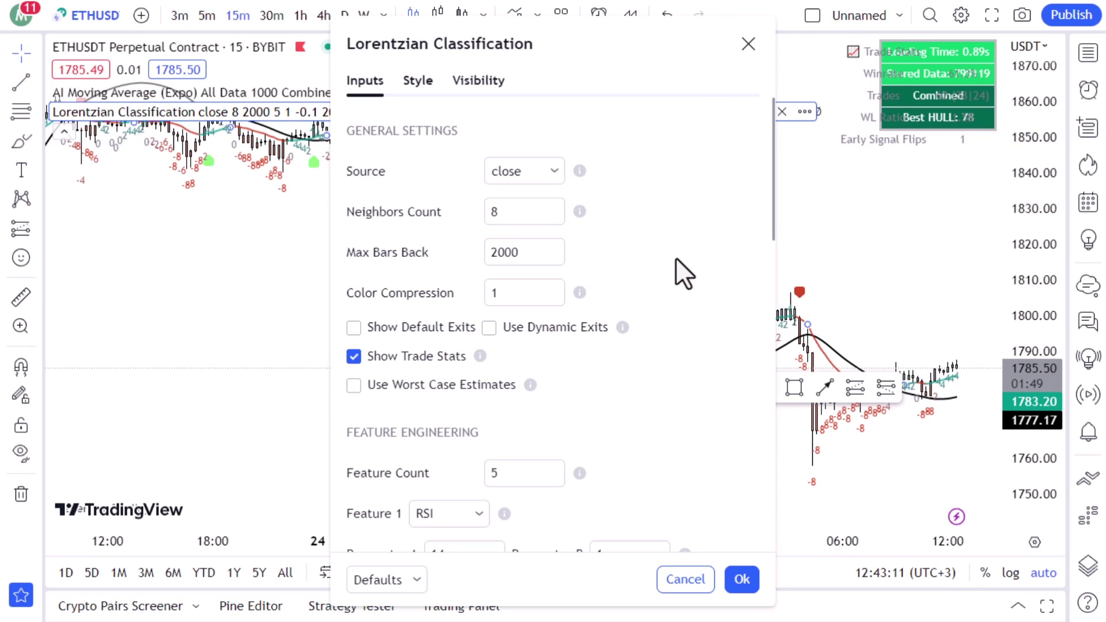
left_click(353, 356)
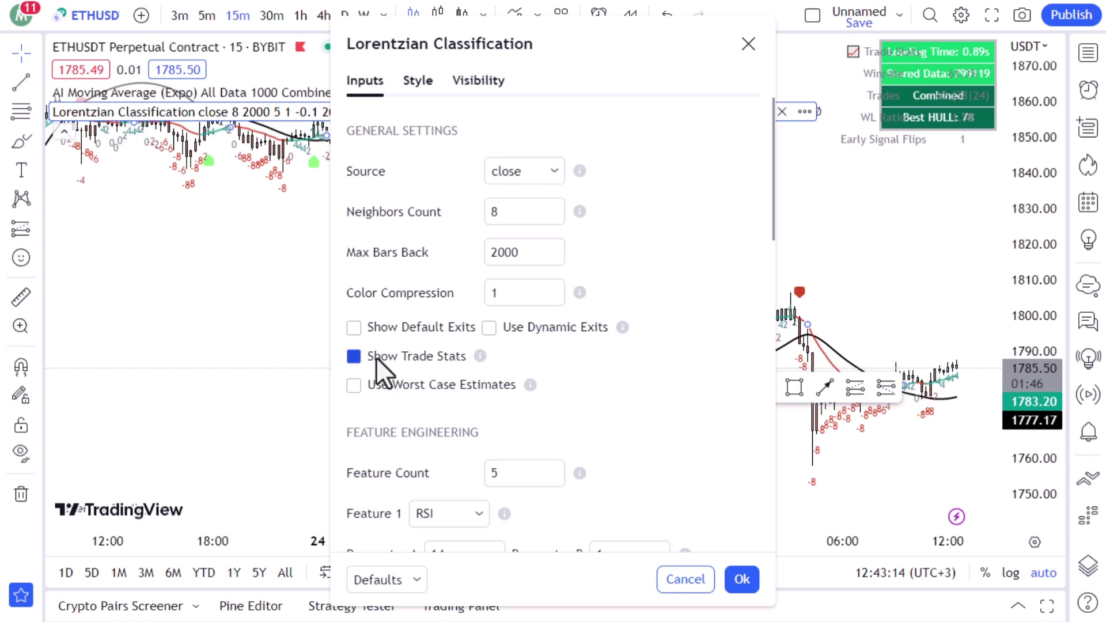
scroll(618, 385, "down", 7)
scroll(617, 403, "down", 5)
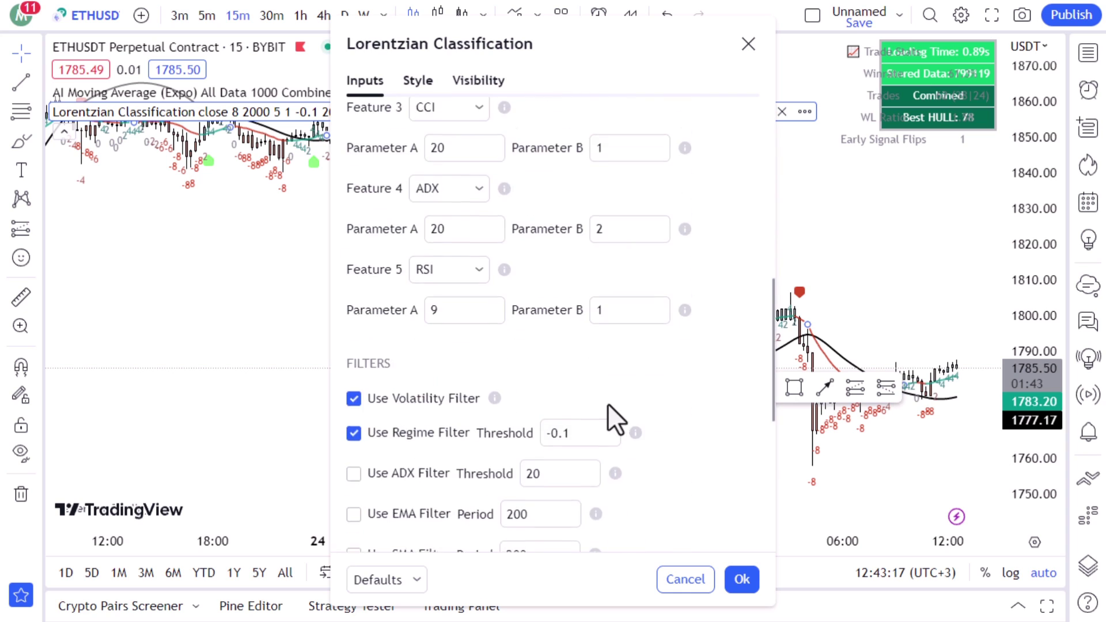
scroll(519, 391, "down", 2)
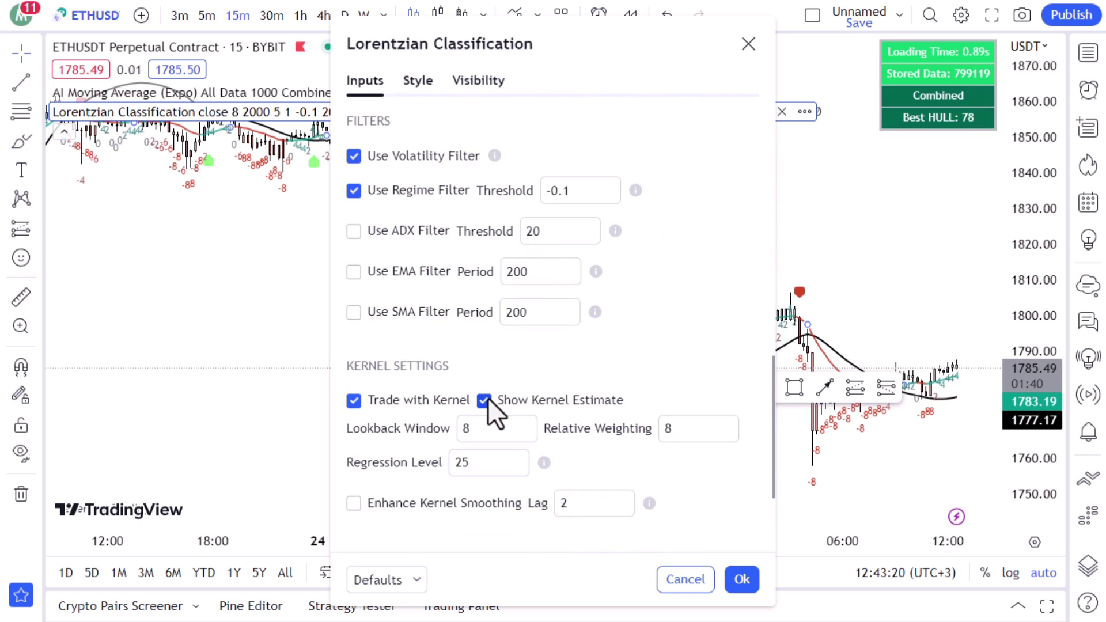
left_click(514, 398)
Turn off Lorentzian bar colours and bar prediction values, then apply the settings
scroll(558, 351, "up", 10)
scroll(532, 351, "down", 9)
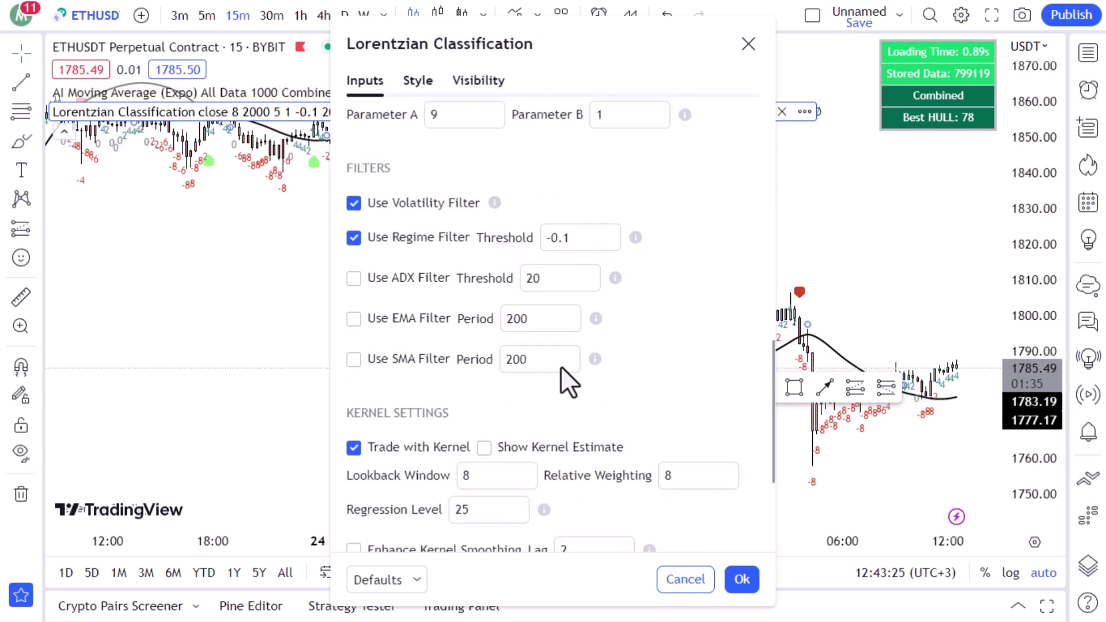
scroll(561, 365, "down", 4)
left_click(374, 430)
left_click(354, 456)
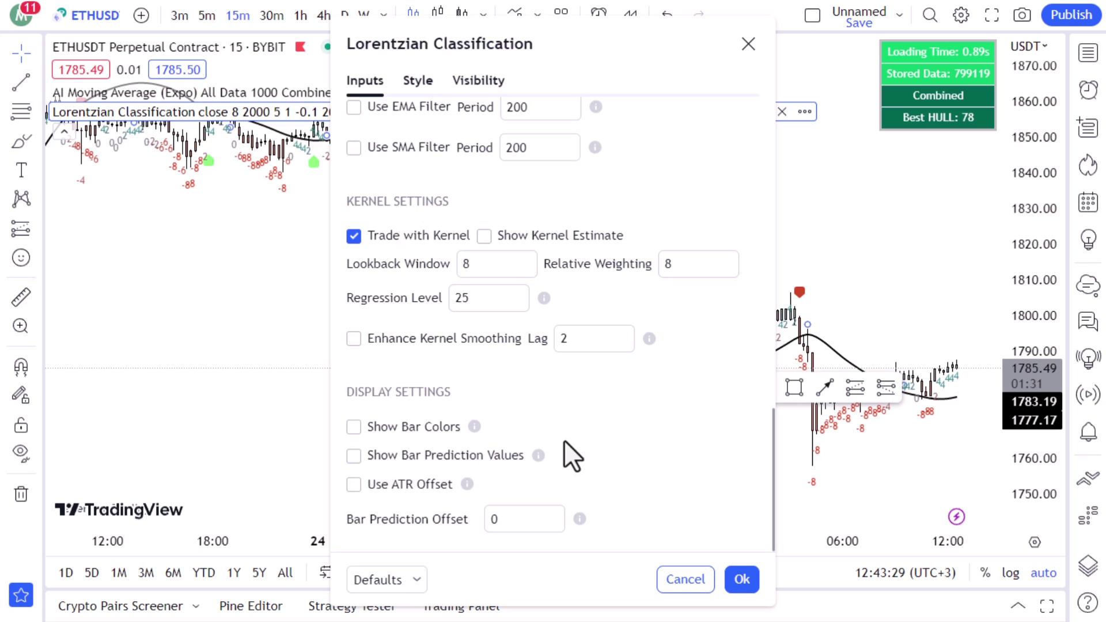
left_click(737, 581)
left_click_drag(415, 371, 251, 378)
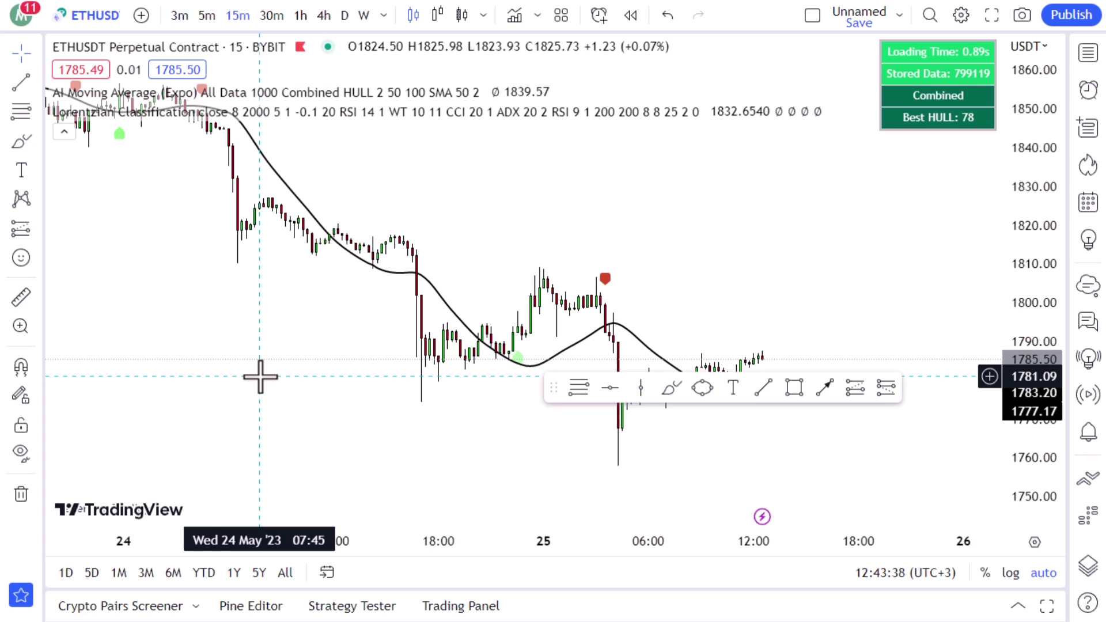
Search 'supply and demand visi' and add Supply and Demand Visible Range [LuxAlgo]
left_click(515, 18)
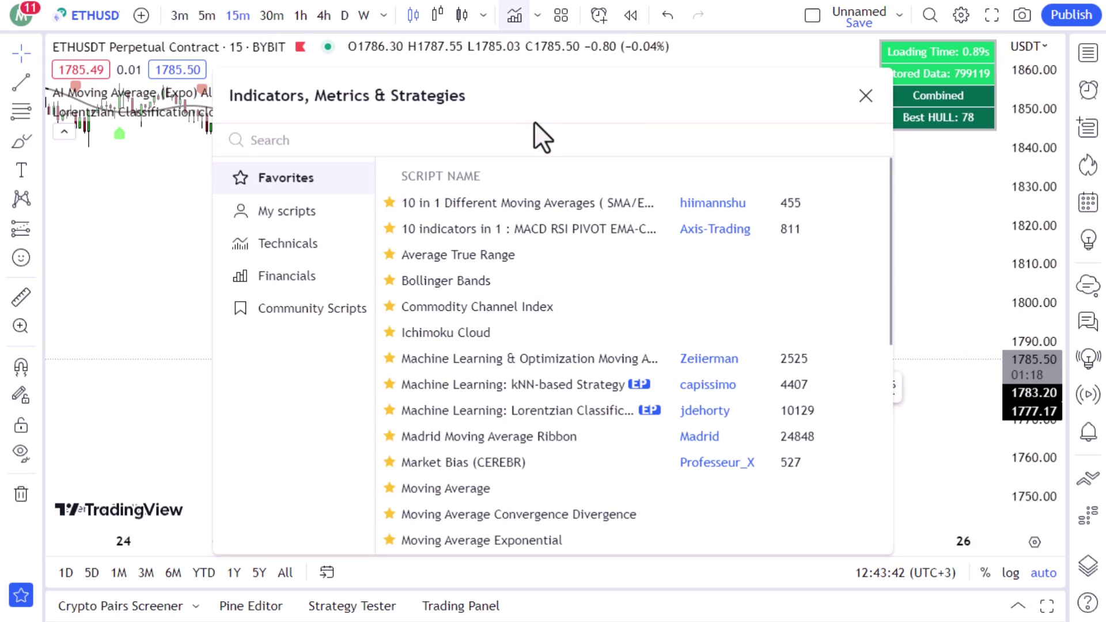
type("supply")
key("BackSpace")
key("BackSpace")
key("BackSpace")
key("BackSpace")
key("BackSpace")
key("BackSpace")
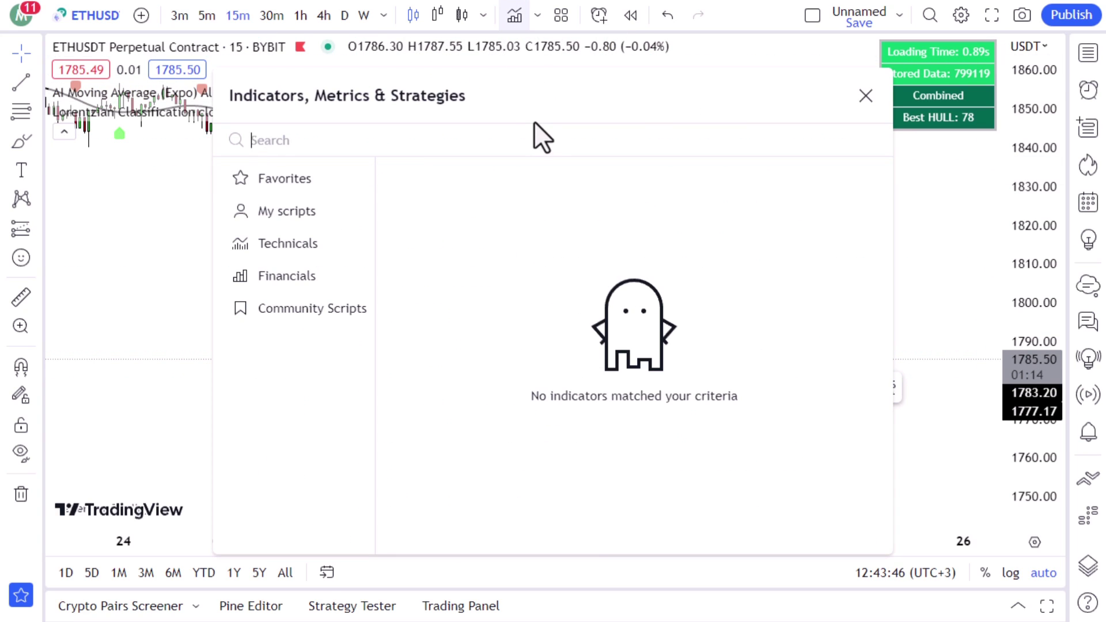
type("supply and demand")
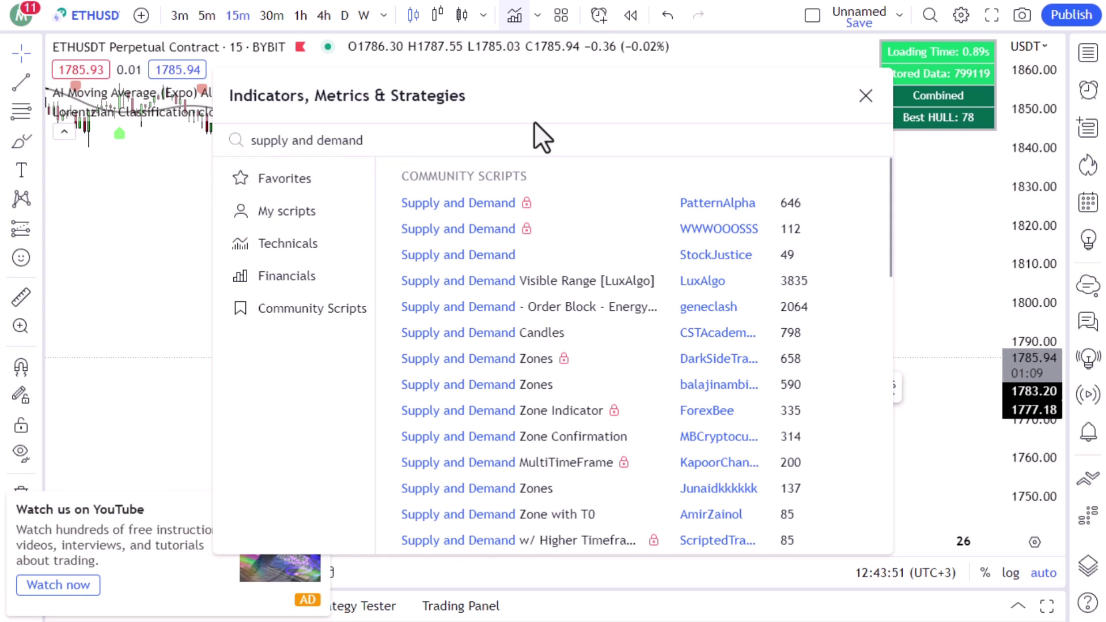
type(" visi")
left_click(387, 203)
key("Escape")
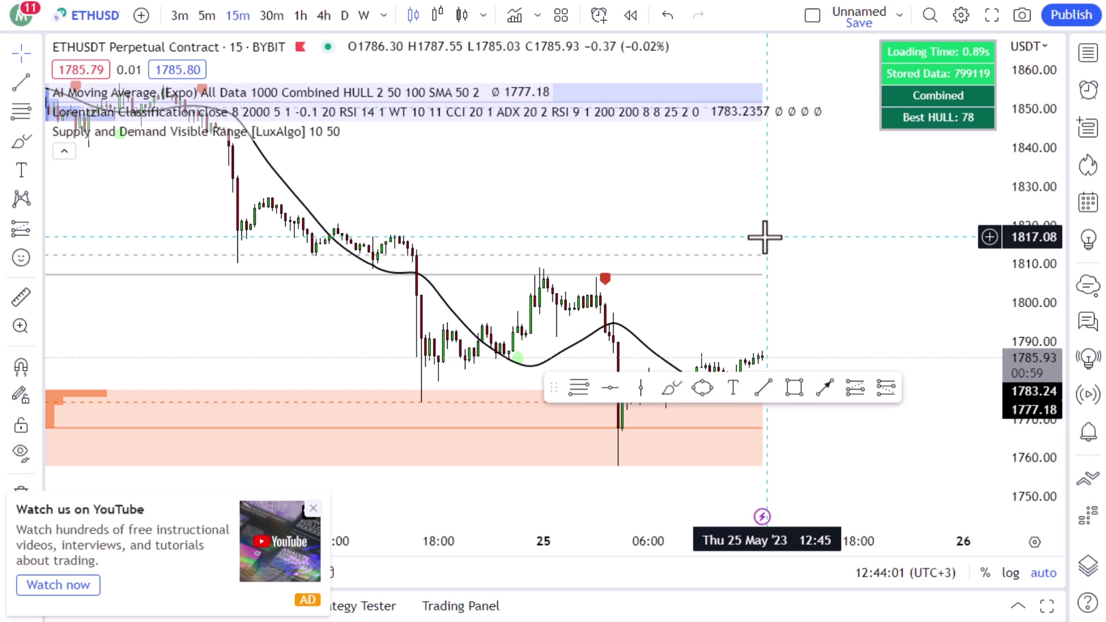
Colour the LuxAlgo supply zone yellow and the demand zone green, then apply
left_click(377, 132)
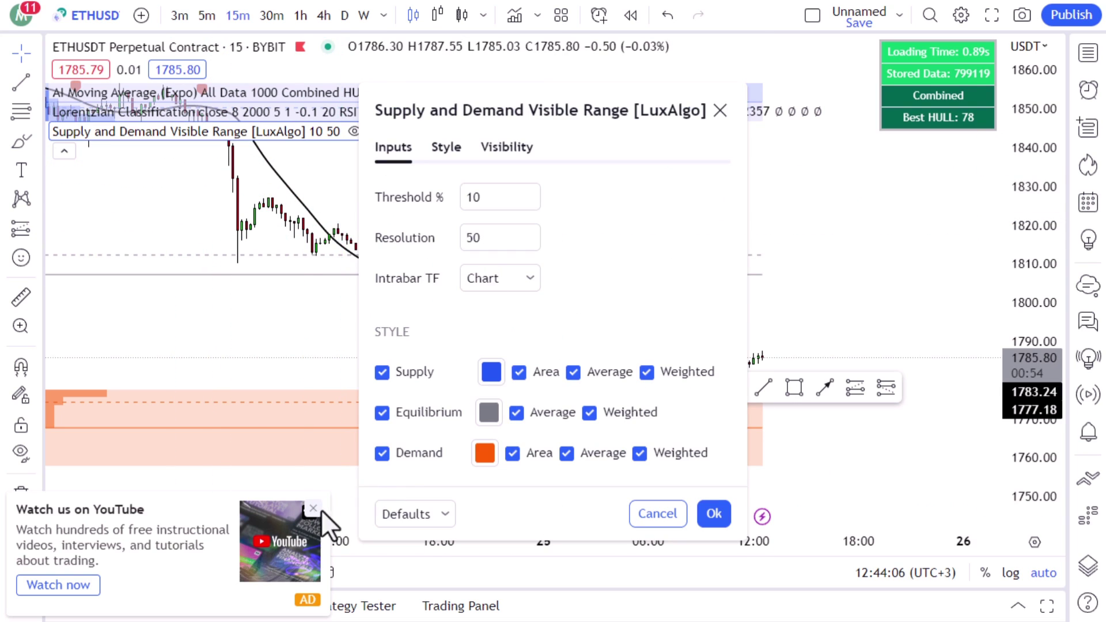
left_click(313, 507)
left_click(378, 133)
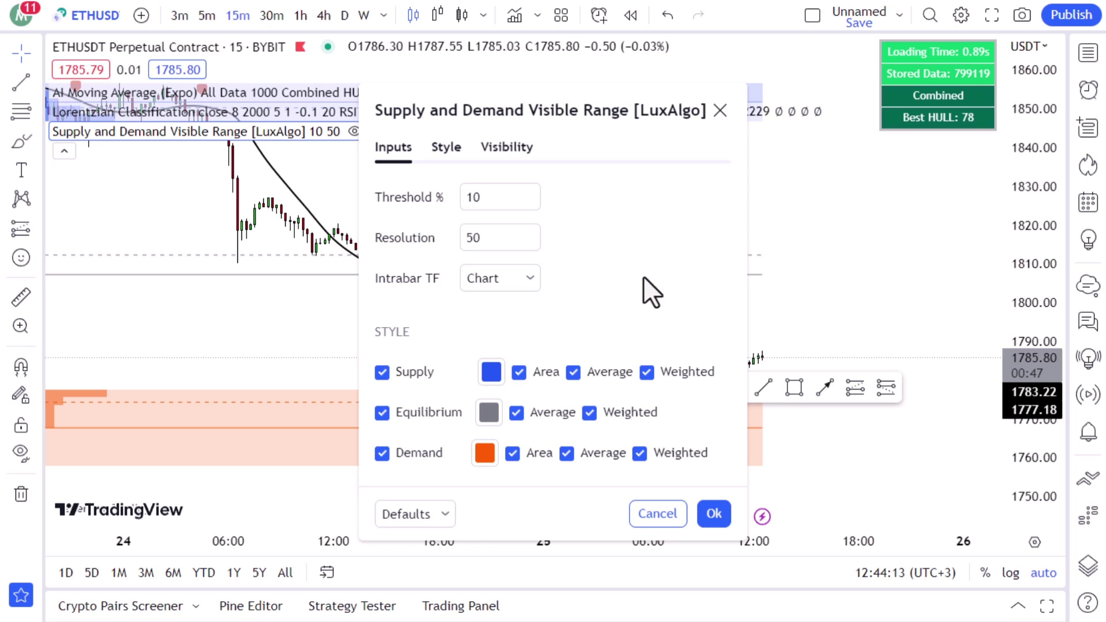
left_click(492, 372)
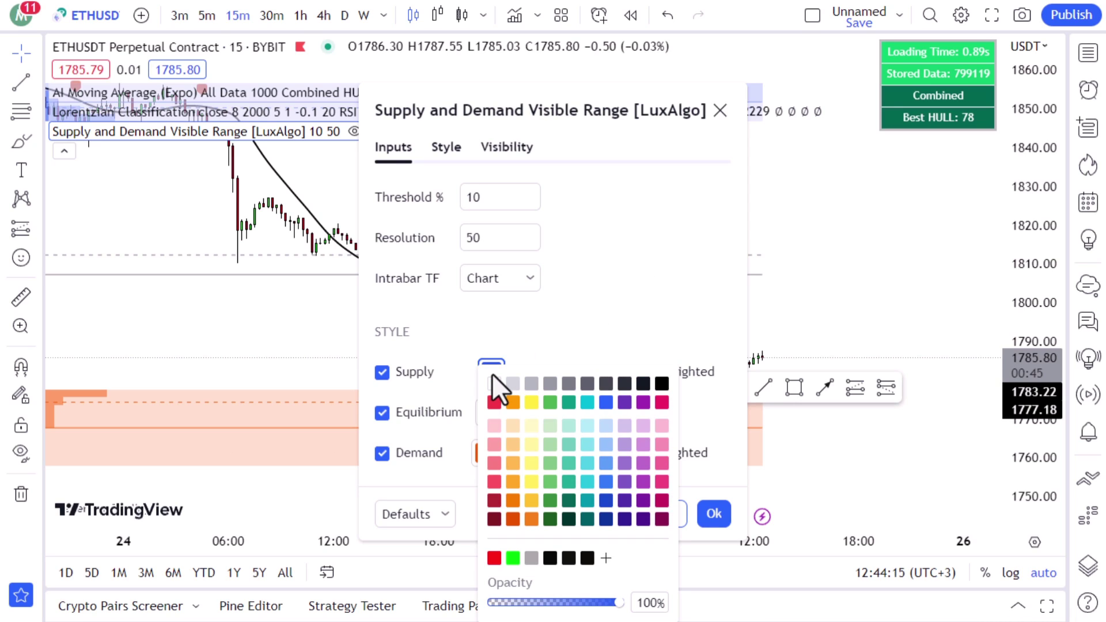
left_click(527, 399)
left_click(610, 294)
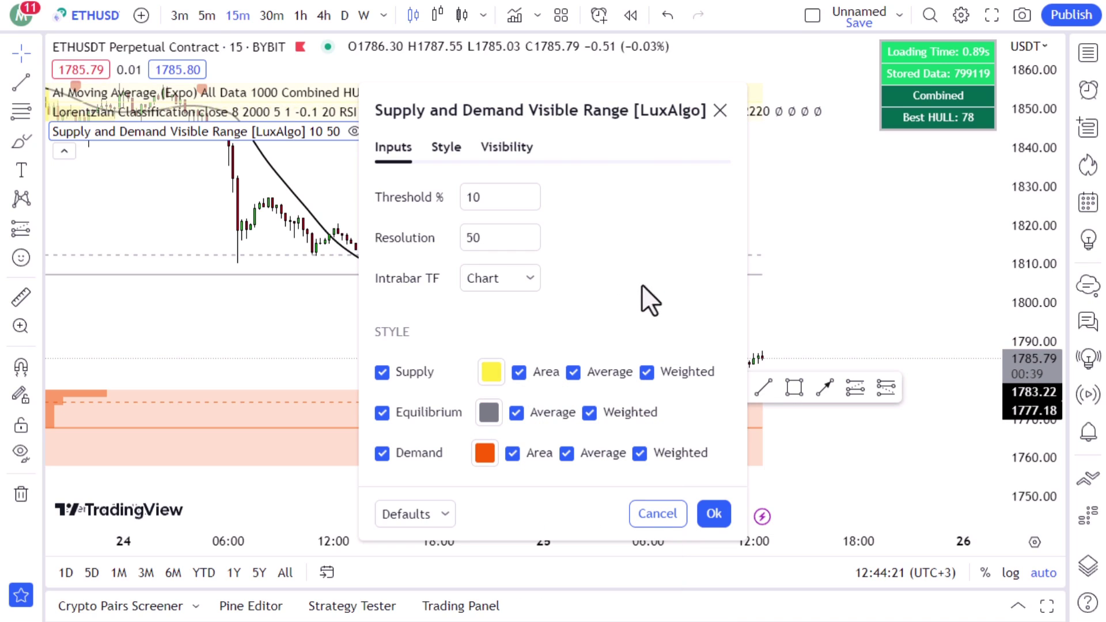
left_click(487, 454)
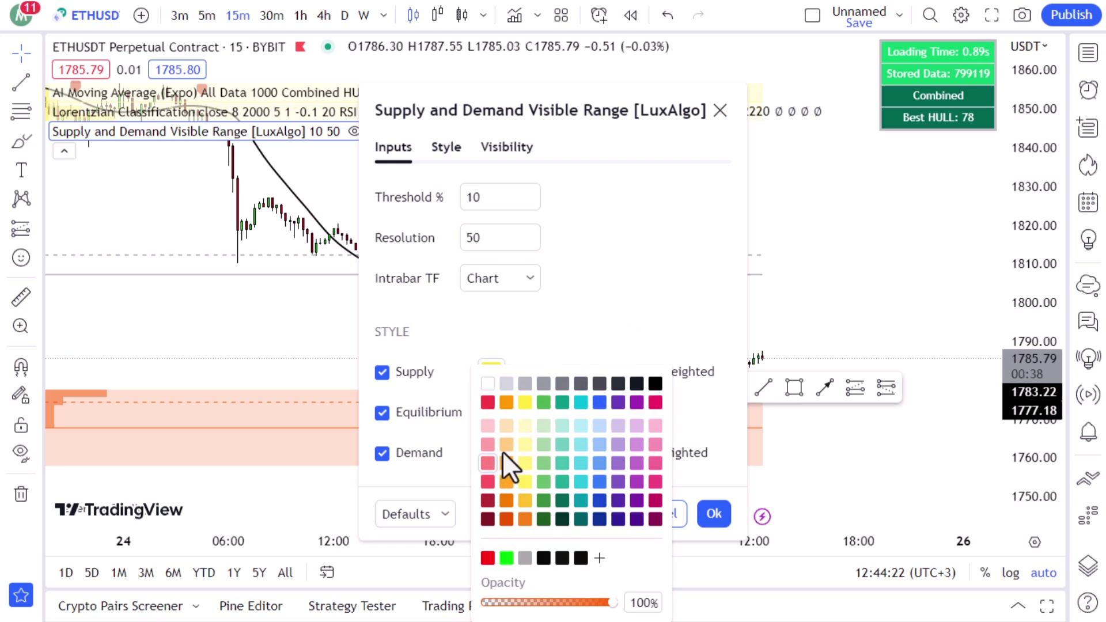
left_click(544, 402)
left_click(624, 299)
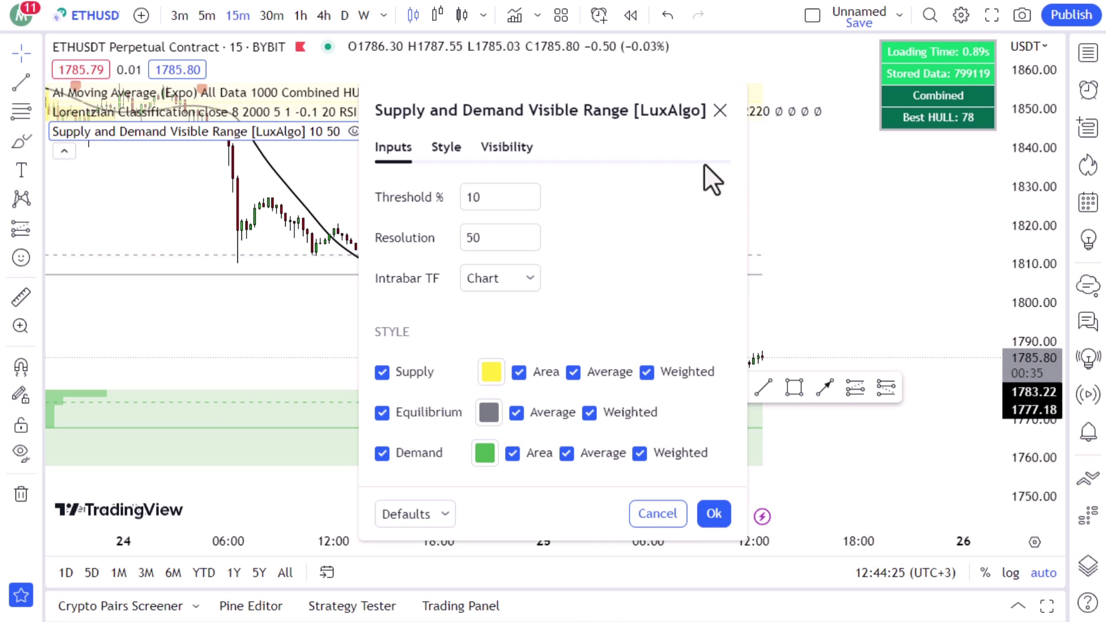
left_click(701, 521)
scroll(678, 444, "down", 5)
Collapse the indicator legend and move the floating drawing toolbar to the top
scroll(881, 322, "up", 5)
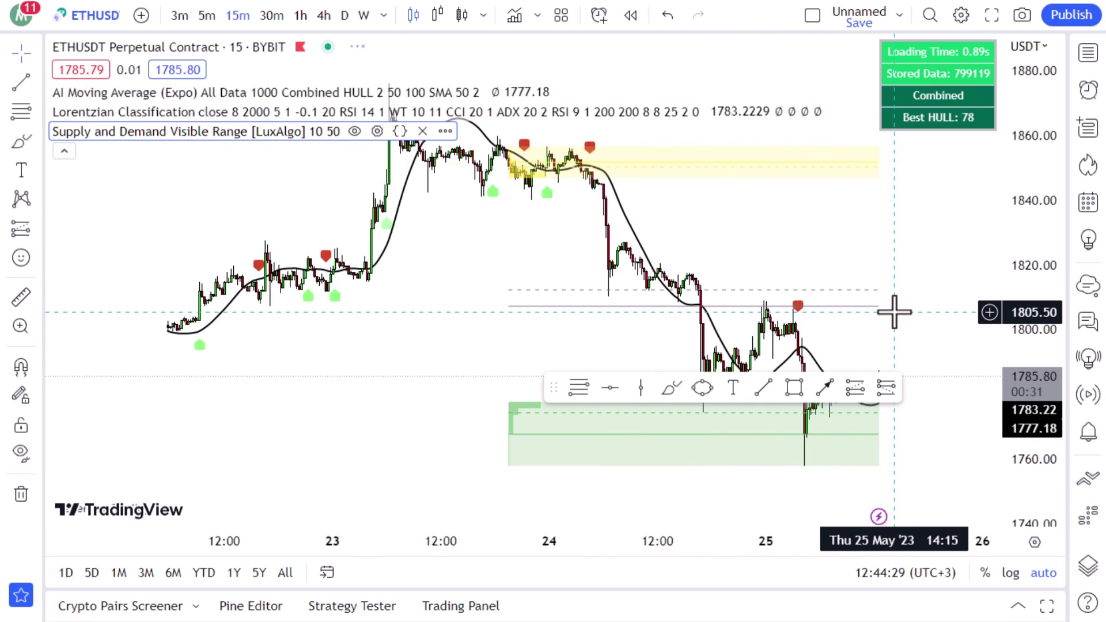
left_click(64, 152)
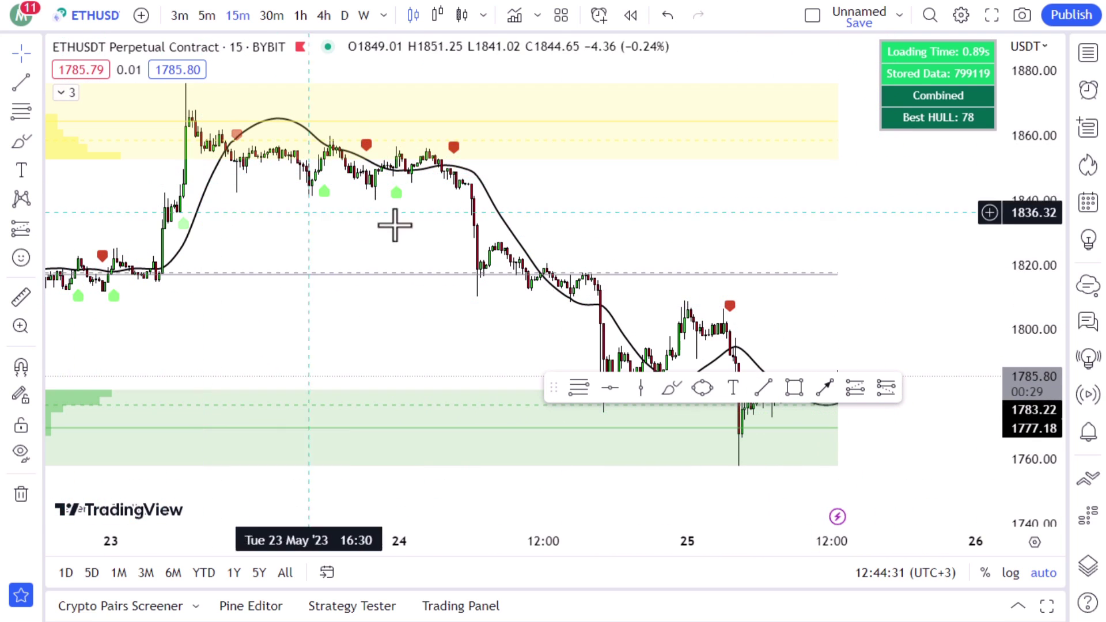
scroll(653, 244, "down", 2)
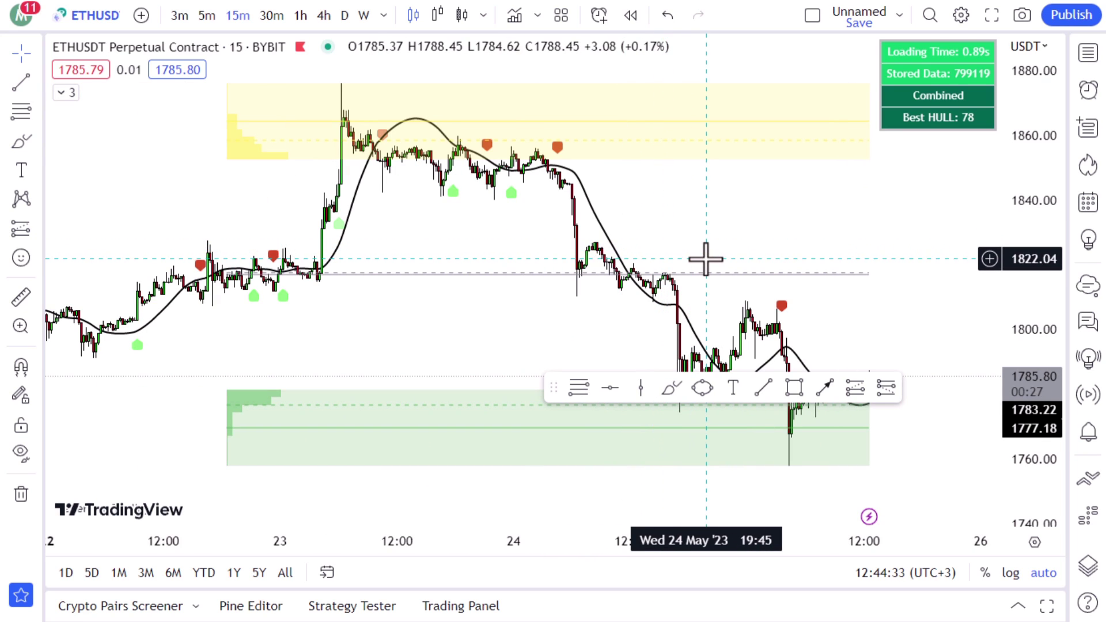
scroll(717, 235, "up", 1)
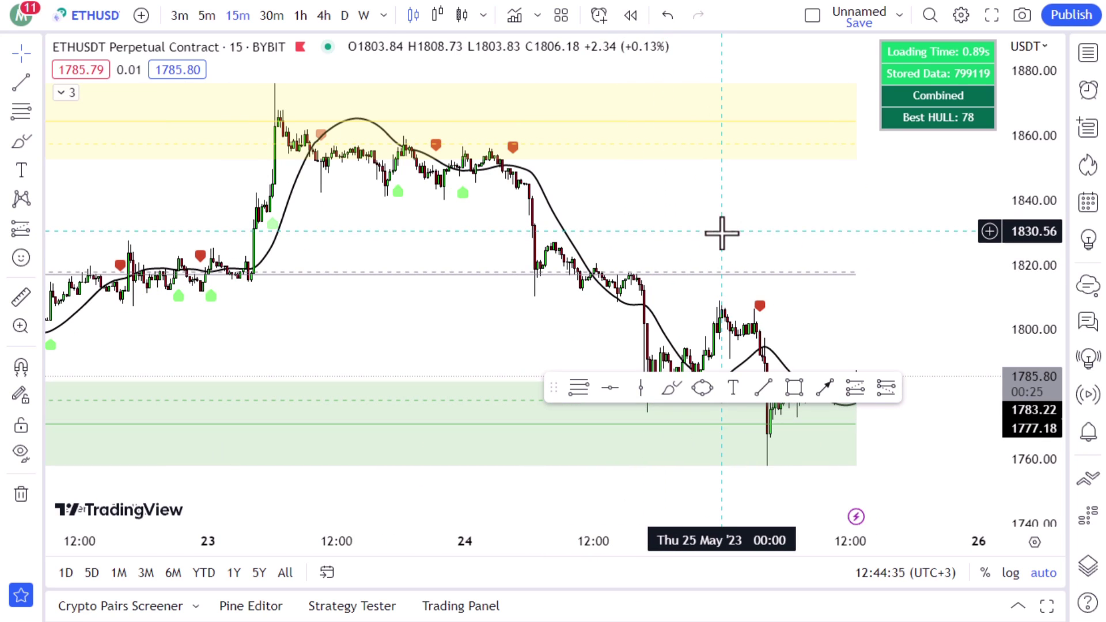
left_click_drag(720, 221, 489, 190)
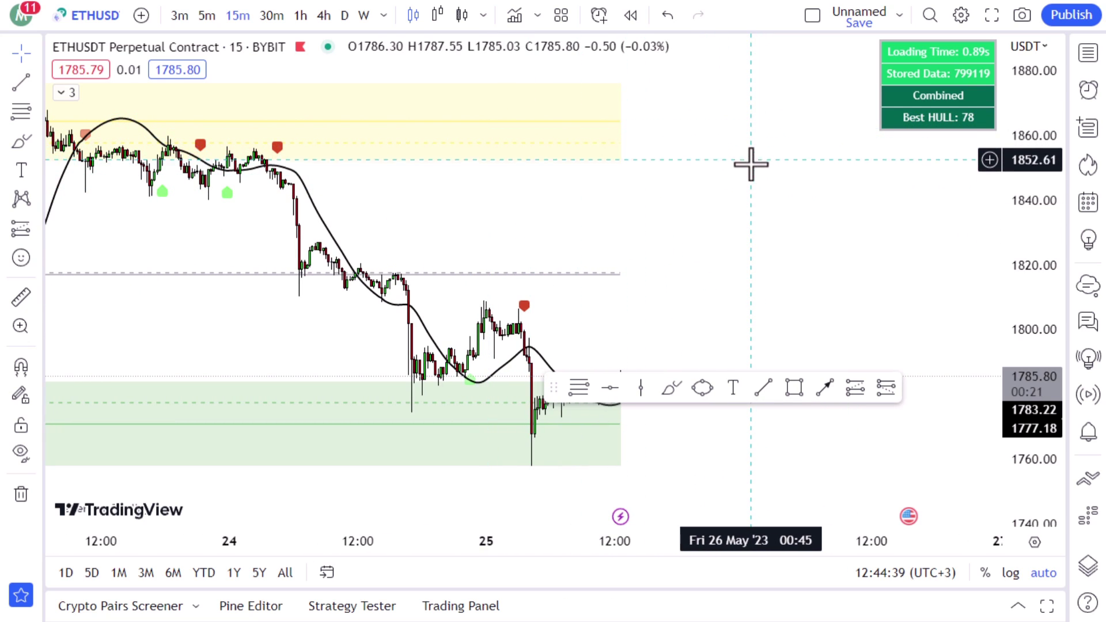
mouse_move(548, 389)
left_mouse_down()
mouse_move(588, 188)
mouse_move(630, 79)
mouse_move(516, 74)
left_mouse_up()
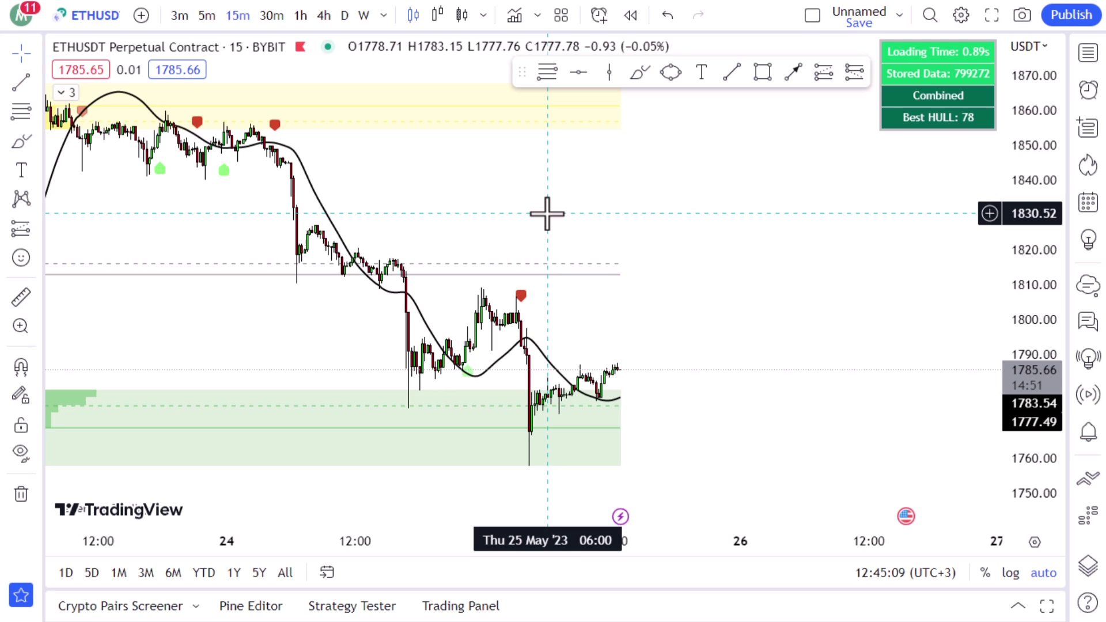
Browse back through the May 17–18 price history, then switch to the 5-minute timeframe
scroll(570, 216, "down", 2)
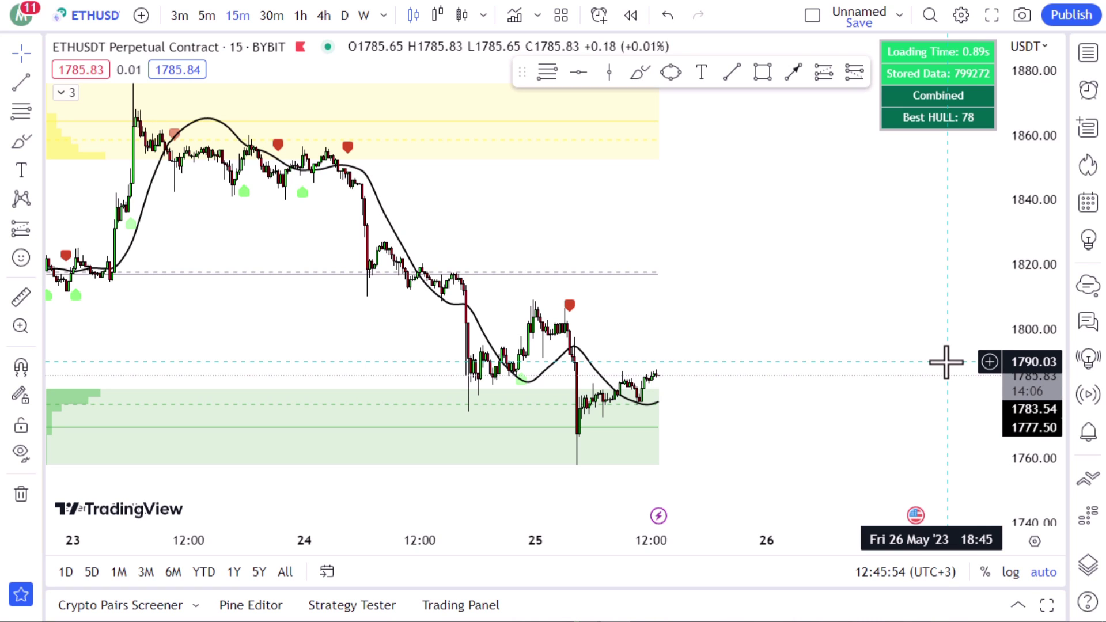
scroll(568, 219, "left", 10)
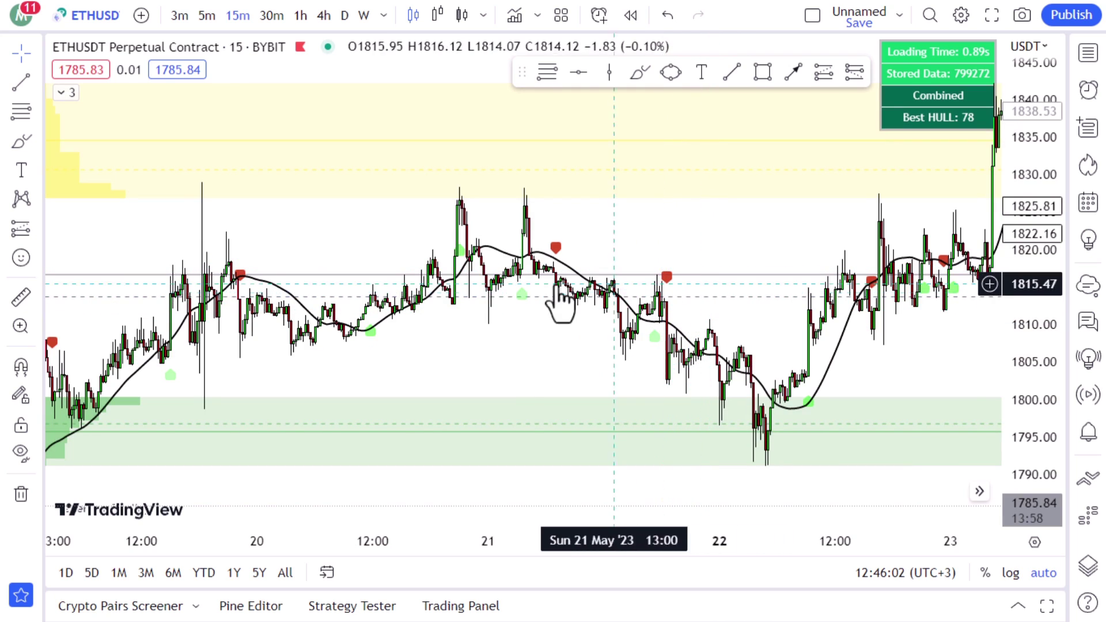
scroll(644, 353, "left", 6)
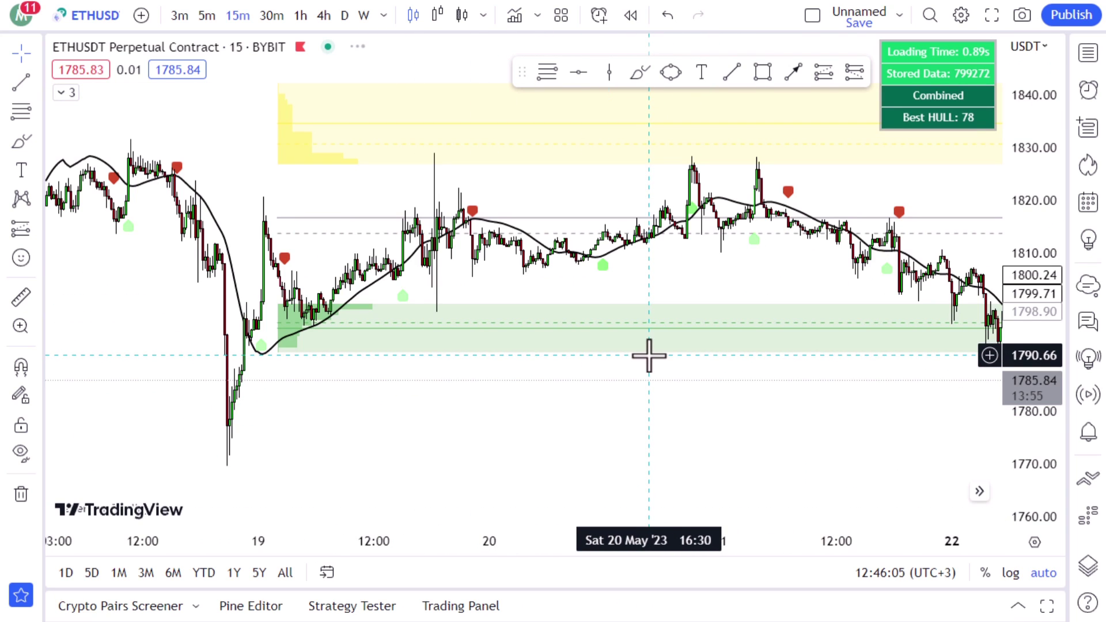
scroll(633, 363, "down", 2)
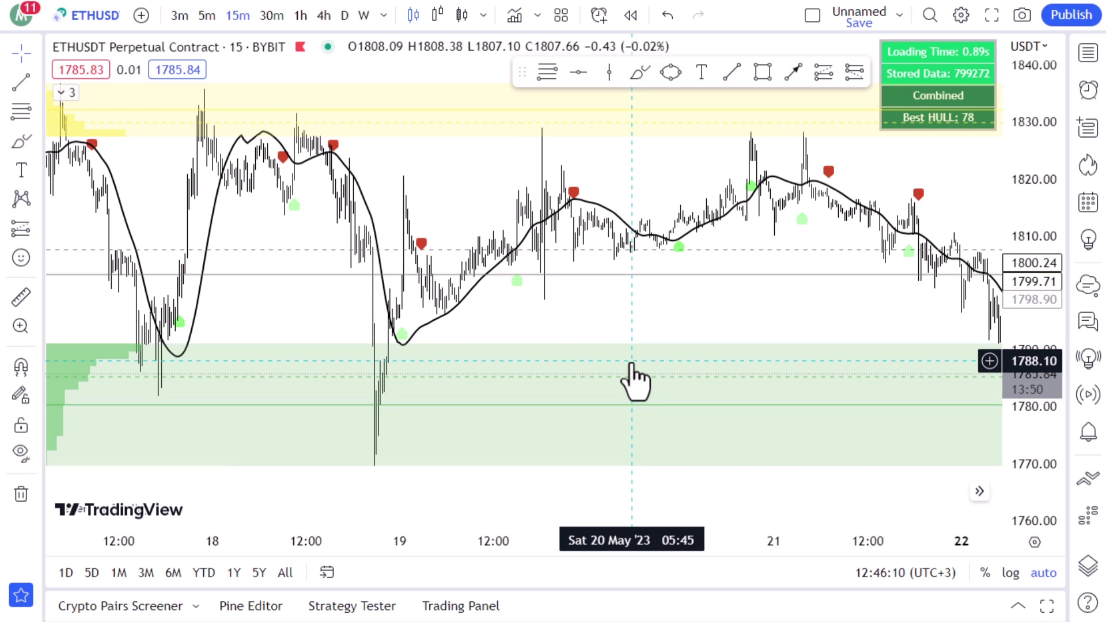
scroll(444, 345, "up", 2)
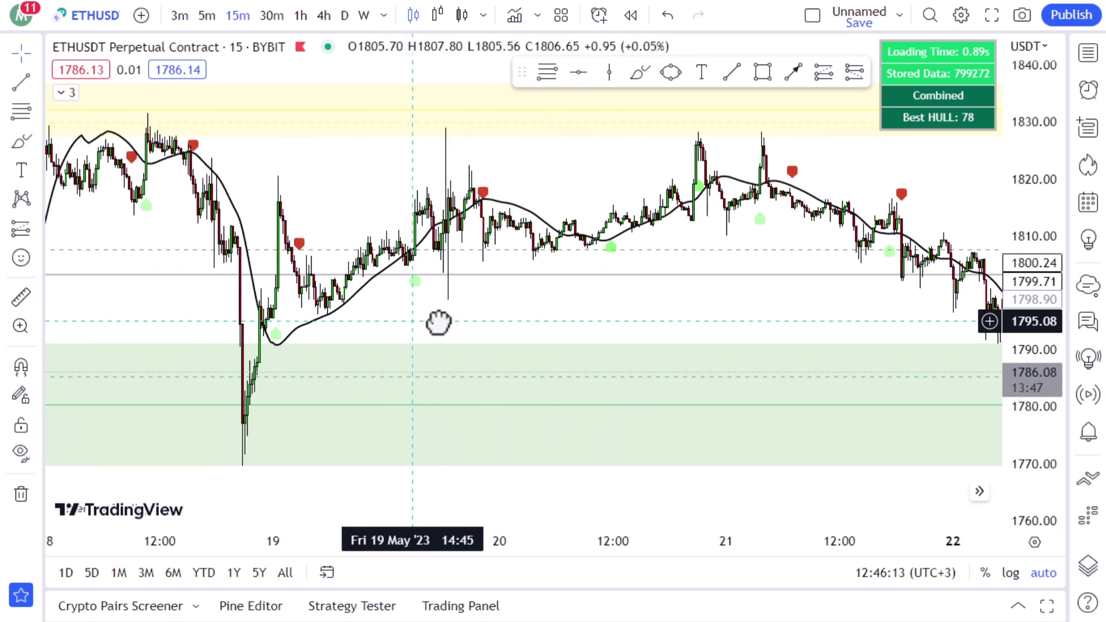
left_click_drag(439, 323, 709, 321)
scroll(687, 318, "up", 1)
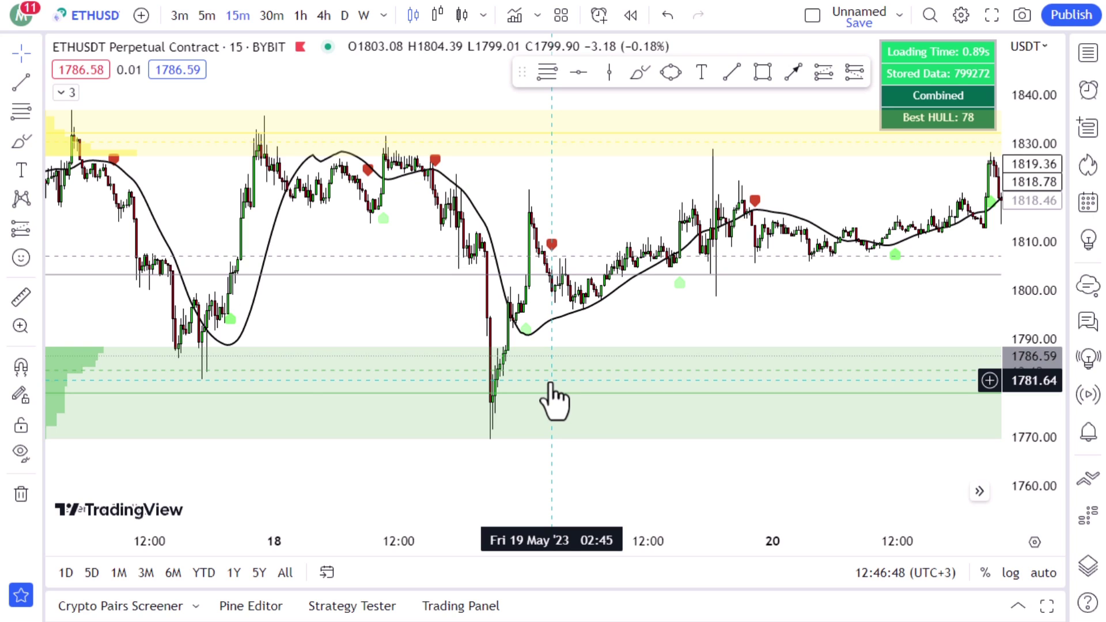
scroll(543, 395, "down", 1)
scroll(630, 396, "up", 1)
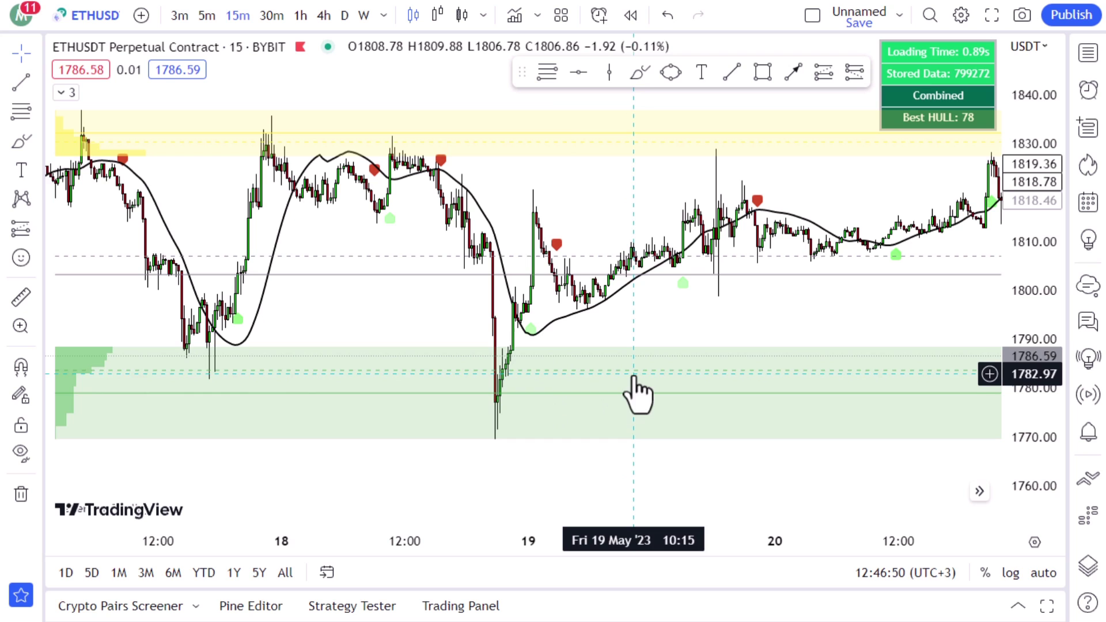
left_click(208, 17)
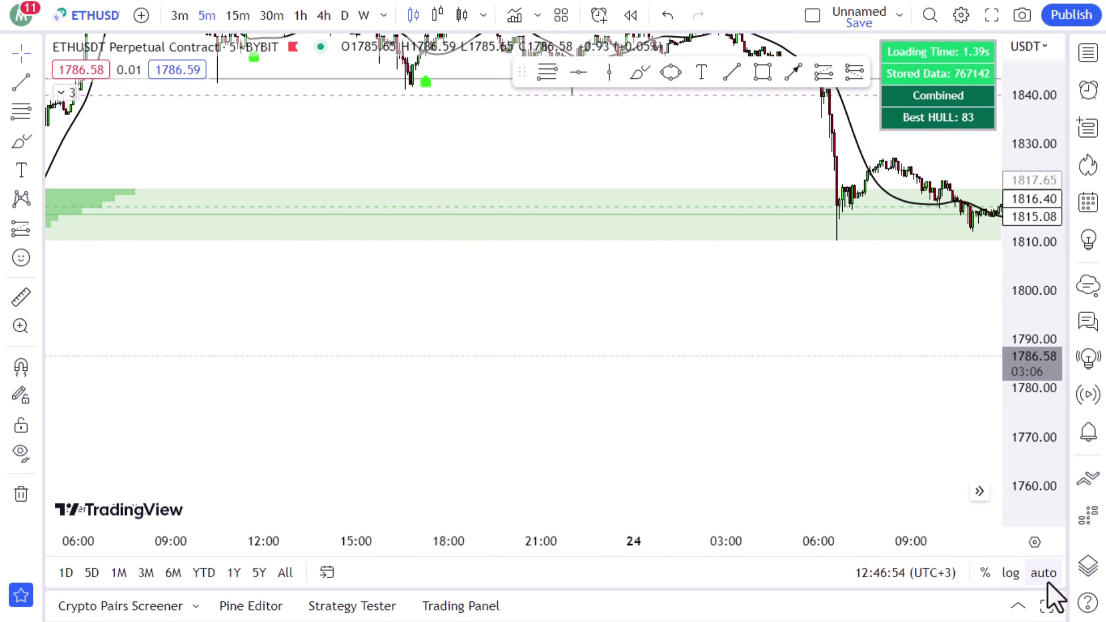
Refit the price scale and pan back to 22 May's sideways bars around 12:00
left_click(1043, 574)
left_click_drag(793, 384, 931, 358)
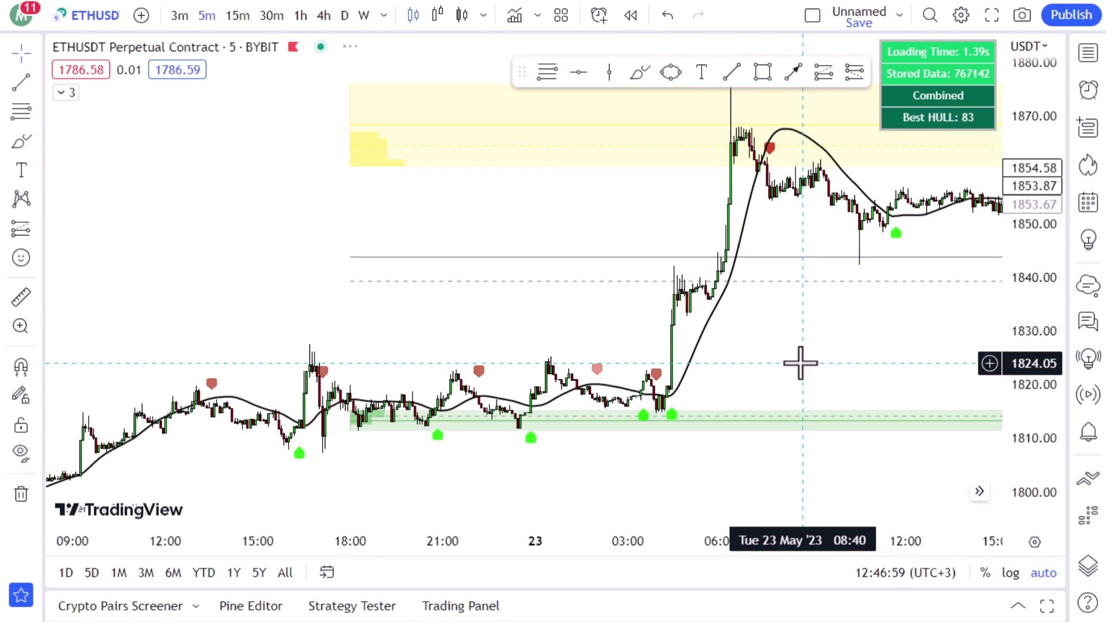
scroll(795, 361, "up", 1)
scroll(733, 361, "up", 1)
left_click_drag(733, 361, 988, 321)
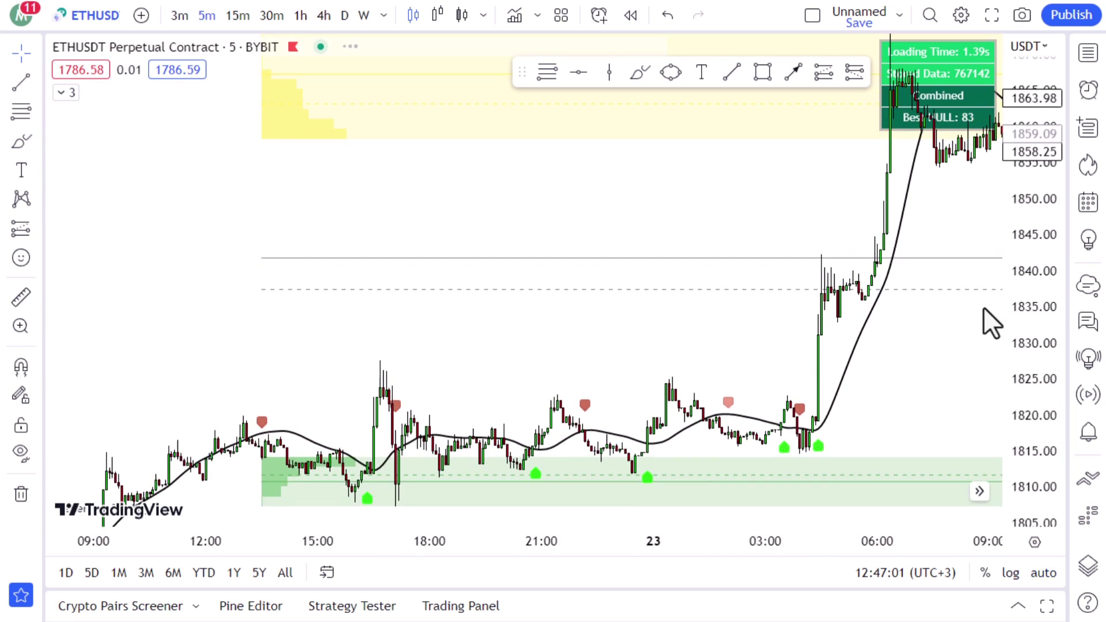
scroll(987, 321, "up", 2)
left_click_drag(827, 369, 829, 297)
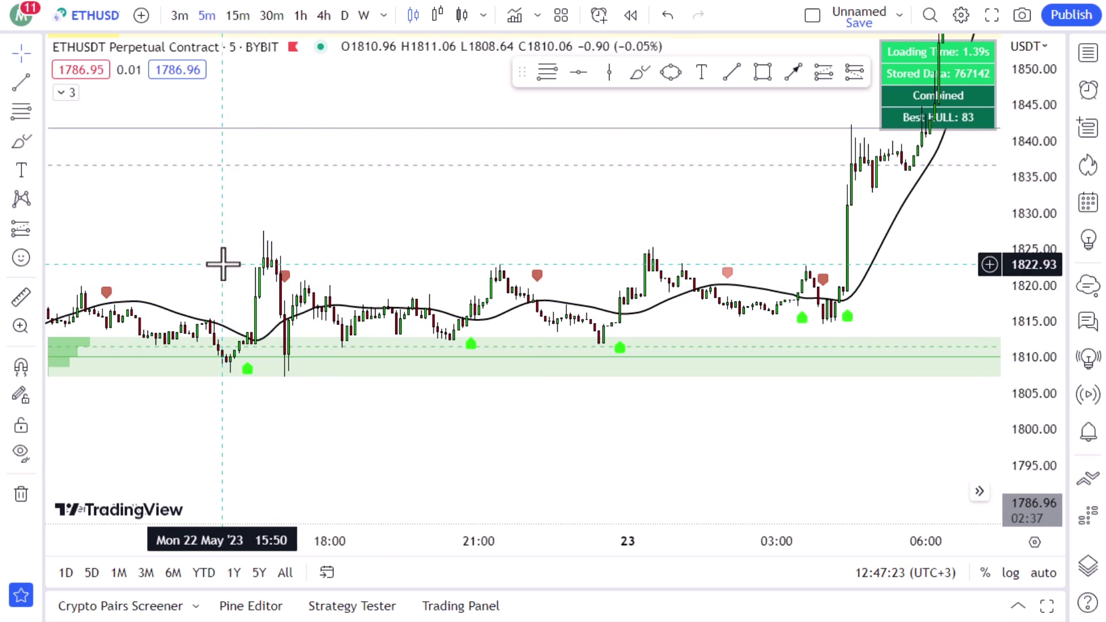
left_click_drag(222, 259, 321, 284)
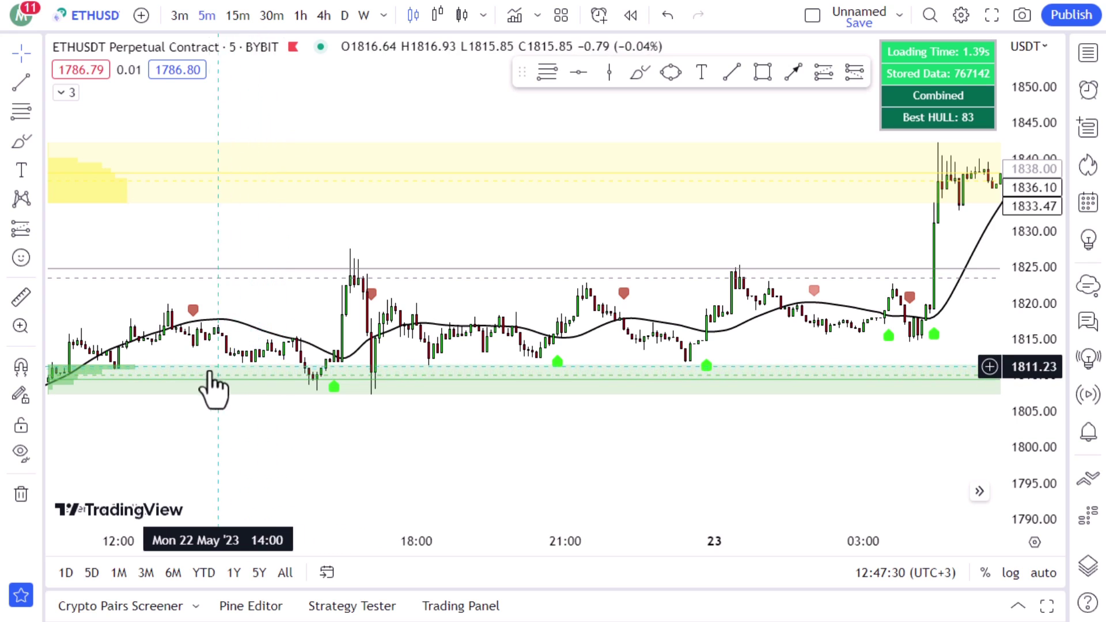
scroll(218, 367, "down", 2)
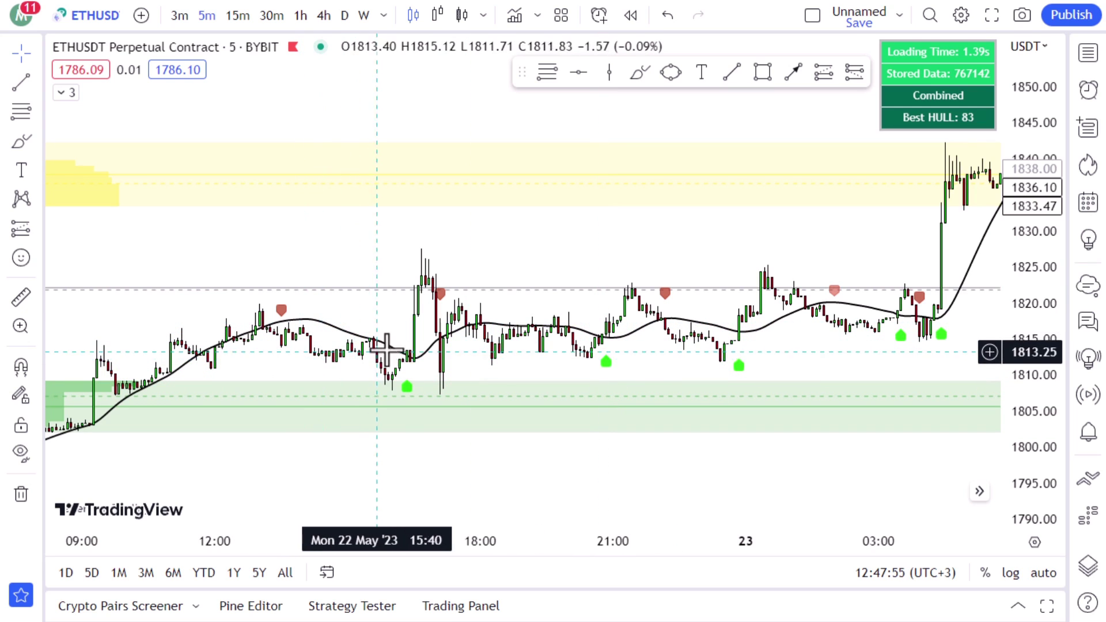
scroll(625, 328, "up", 3)
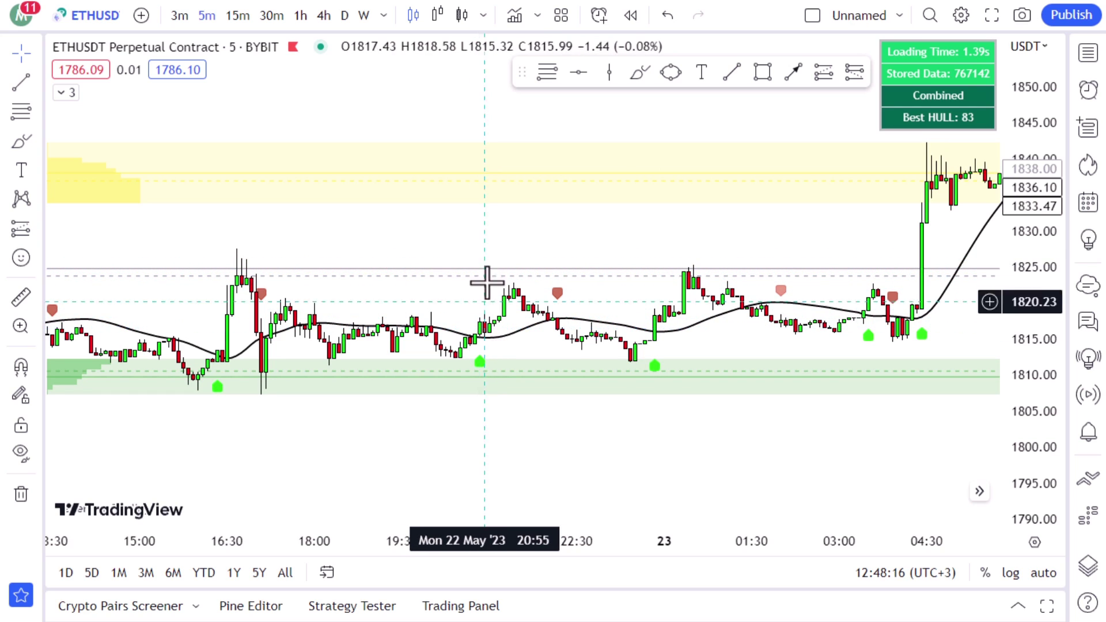
Place a long position at 1817.30 on 22 May 20:50 with its stop lowered to 1806.84
left_click(817, 74)
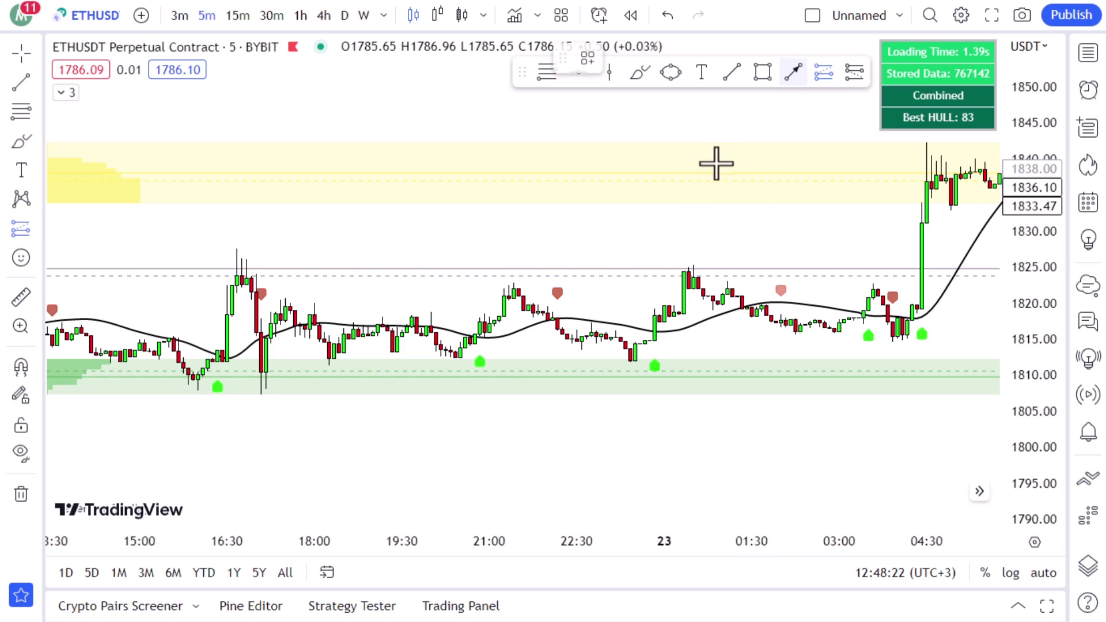
left_click(479, 322)
left_click(434, 304)
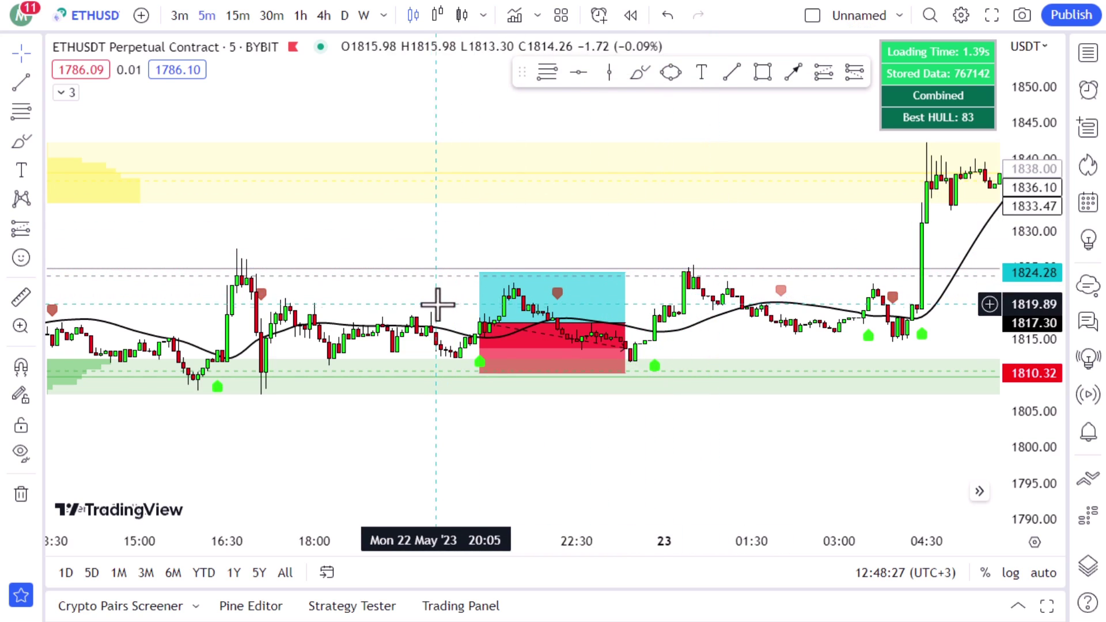
scroll(453, 313, "down", 1)
left_click_drag(530, 368, 581, 398)
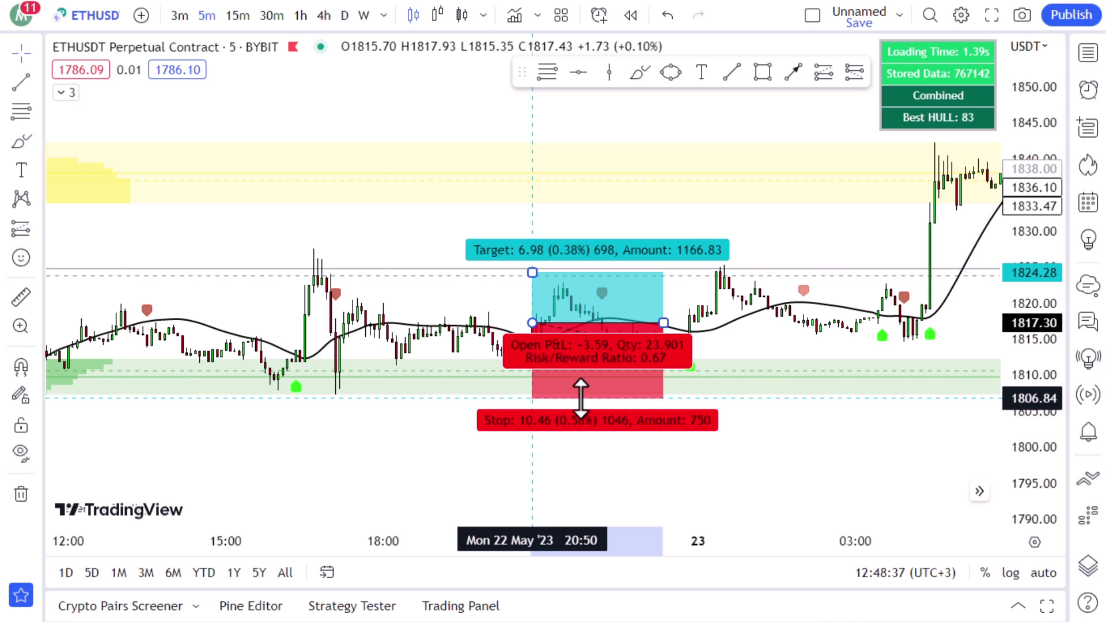
Pan forward and compress the price scale to show the 23 May rally
left_click_drag(835, 231, 530, 236)
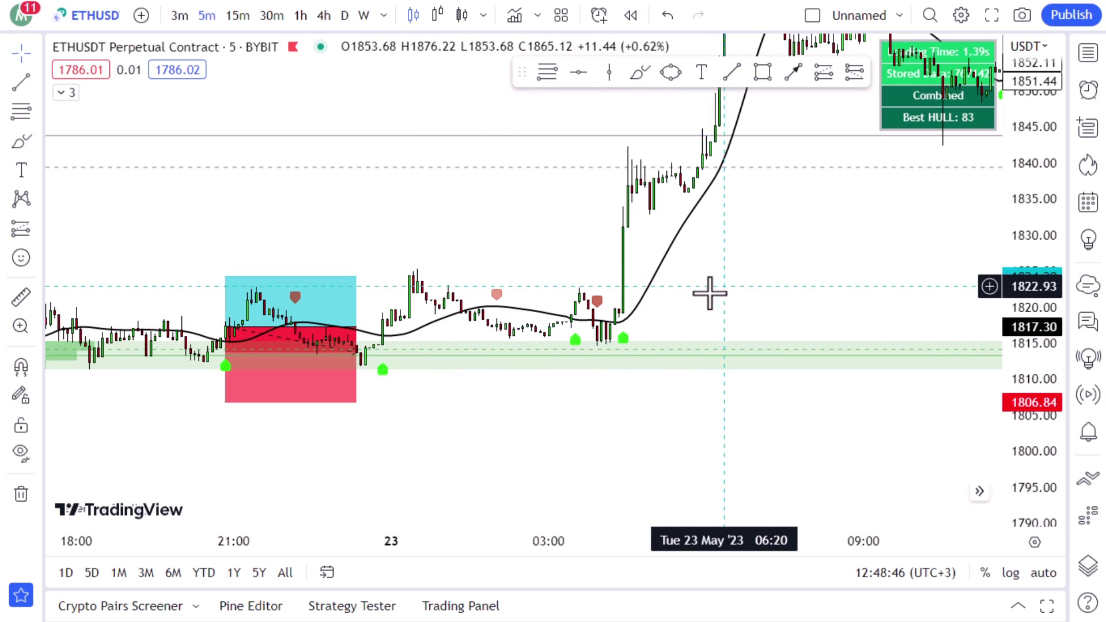
scroll(531, 297, "down", 3)
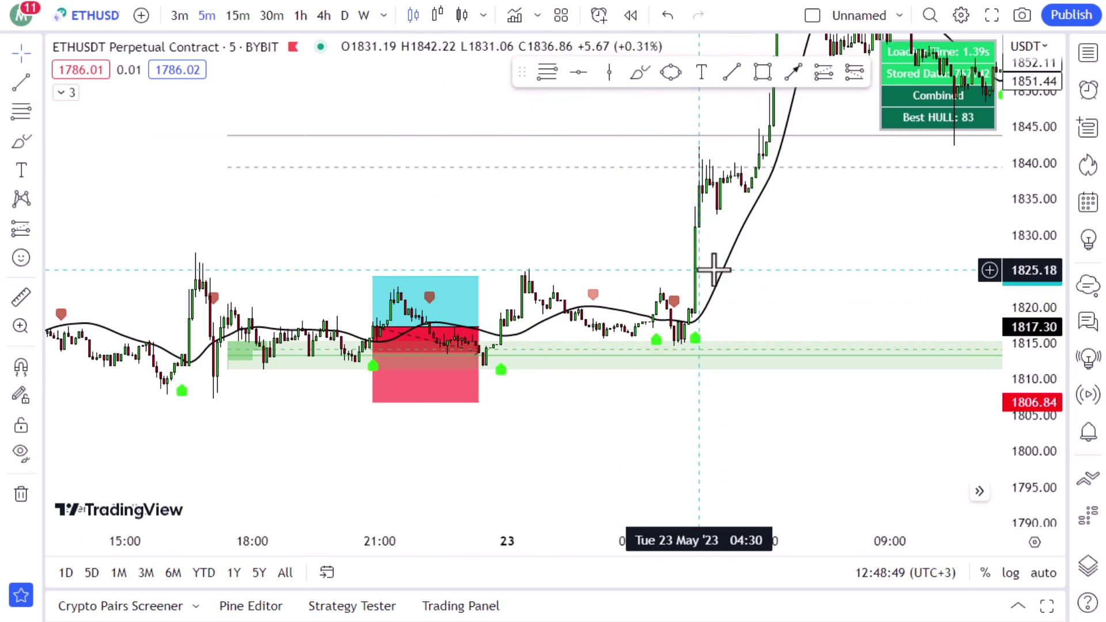
left_click_drag(1021, 181, 1016, 314)
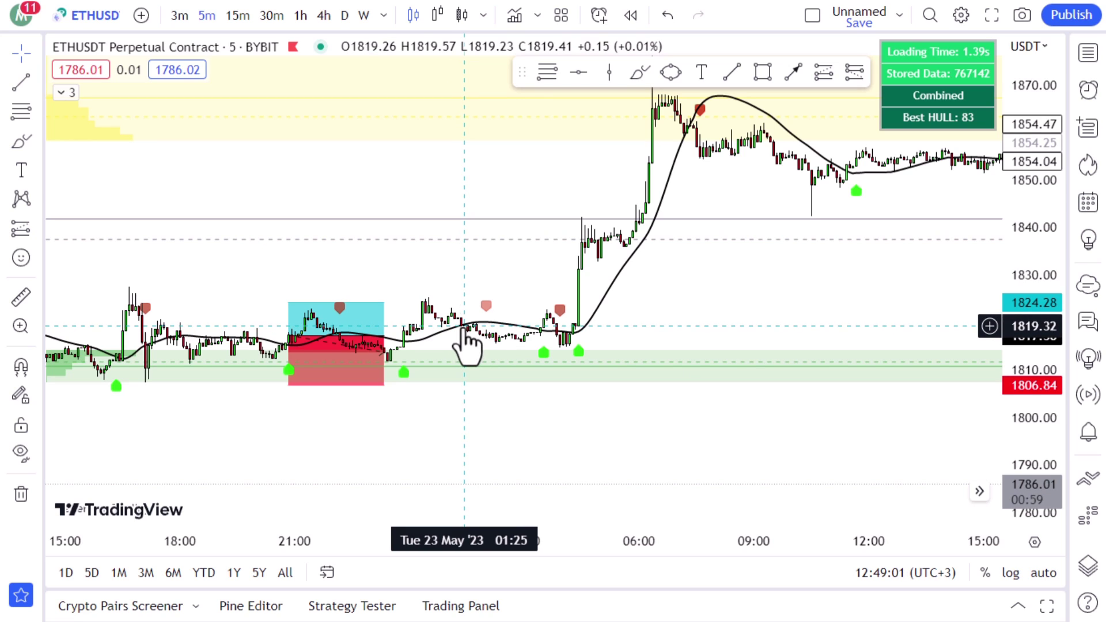
Stretch the long position's box rightward past the 23 May breakout
left_click(382, 363)
left_click_drag(382, 363, 606, 331)
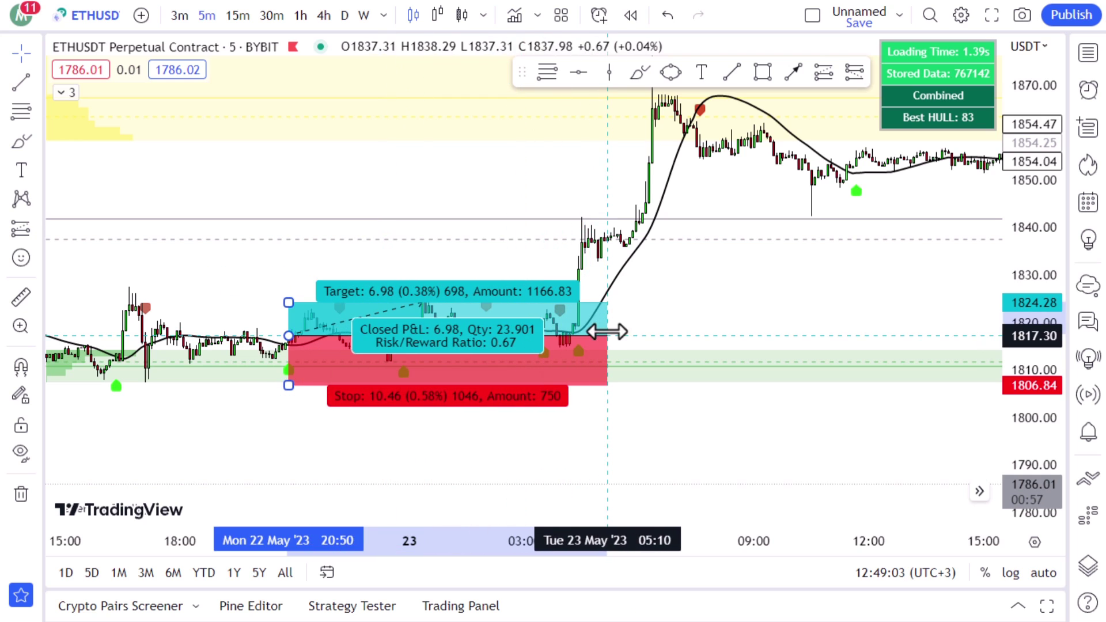
left_click(709, 321)
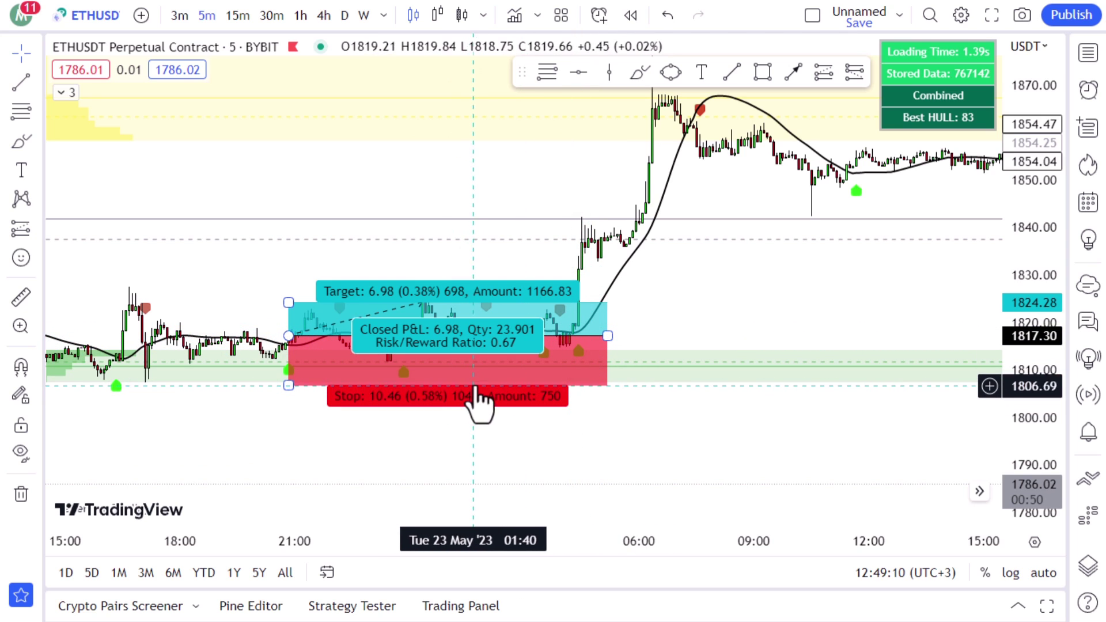
left_click_drag(616, 278, 493, 291)
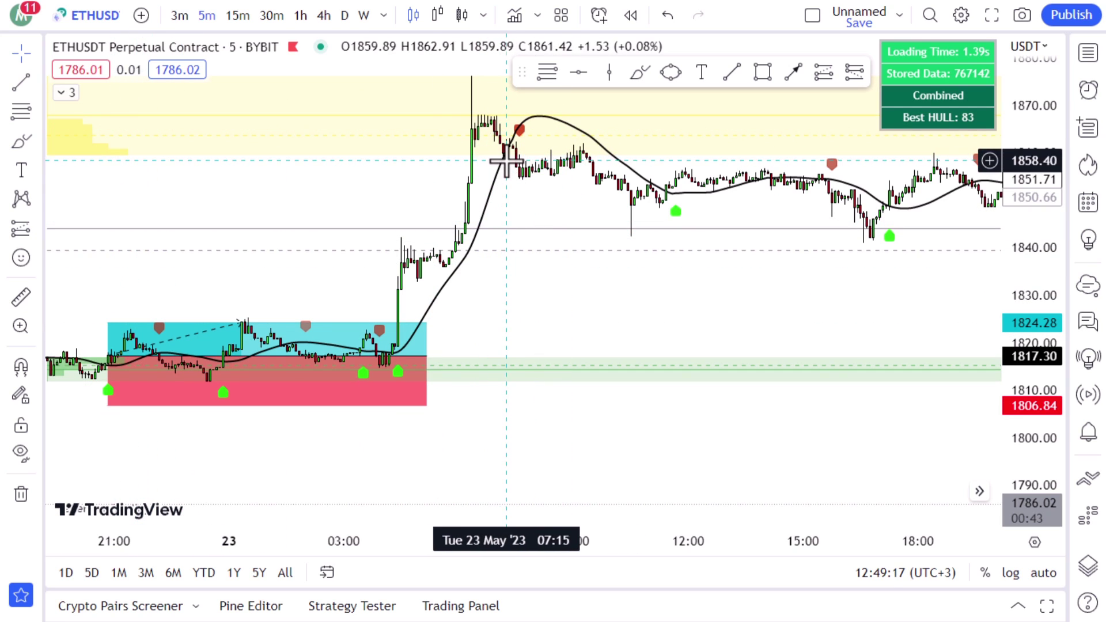
scroll(473, 156, "up", 1)
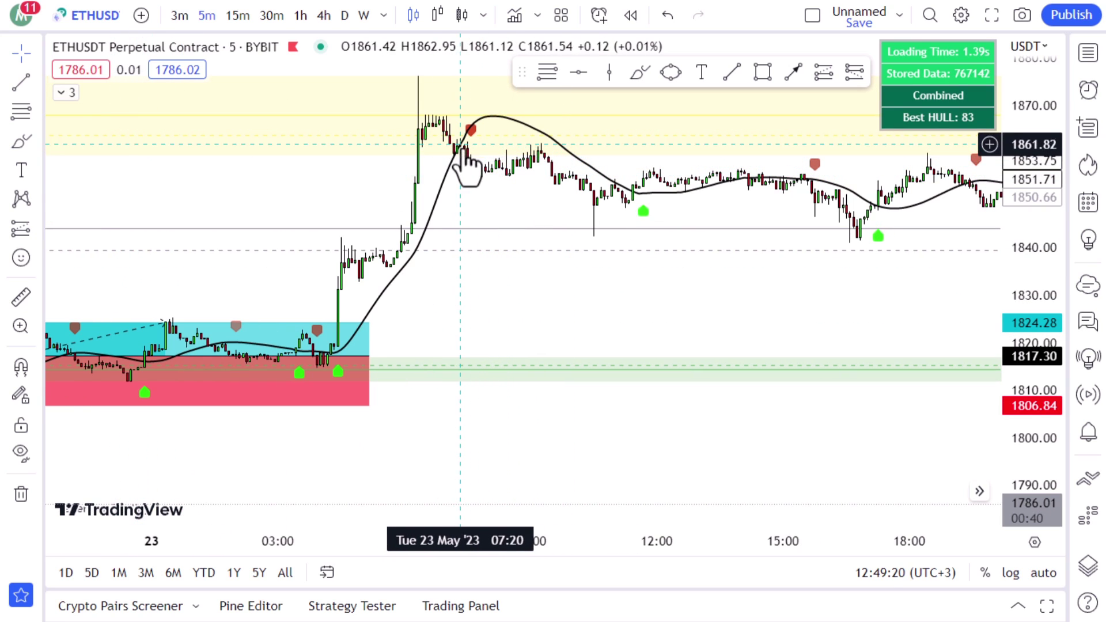
left_click_drag(1025, 225, 1024, 253)
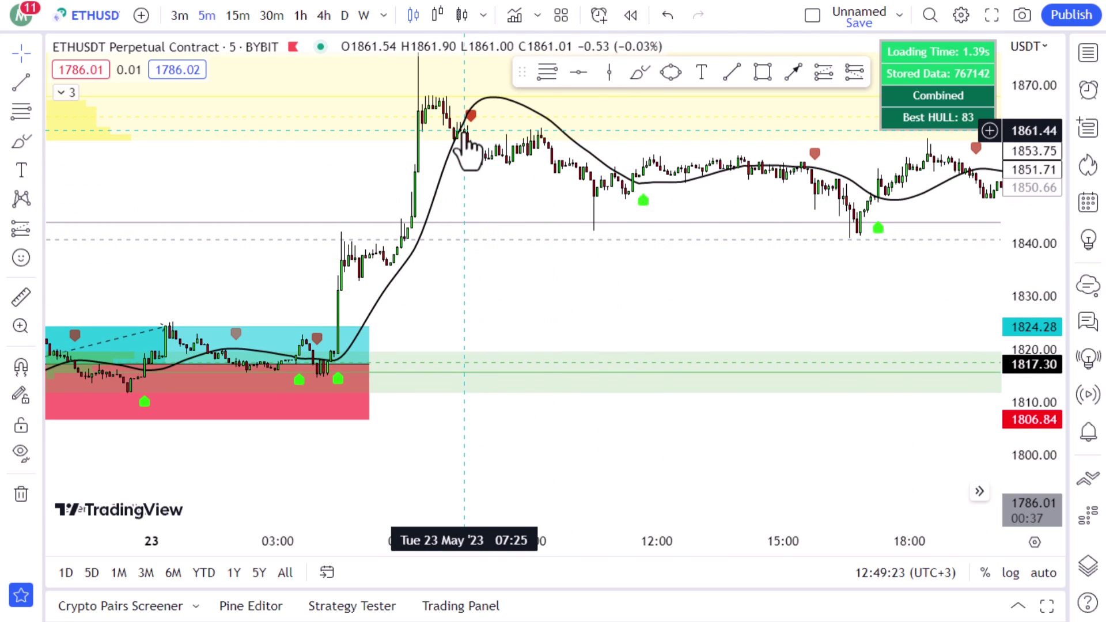
left_click_drag(306, 188, 497, 207)
Raise the long position's target to 1860.83 for a 4.16 risk/reward
left_click_drag(230, 213, 271, 151)
left_click_drag(546, 382, 640, 377)
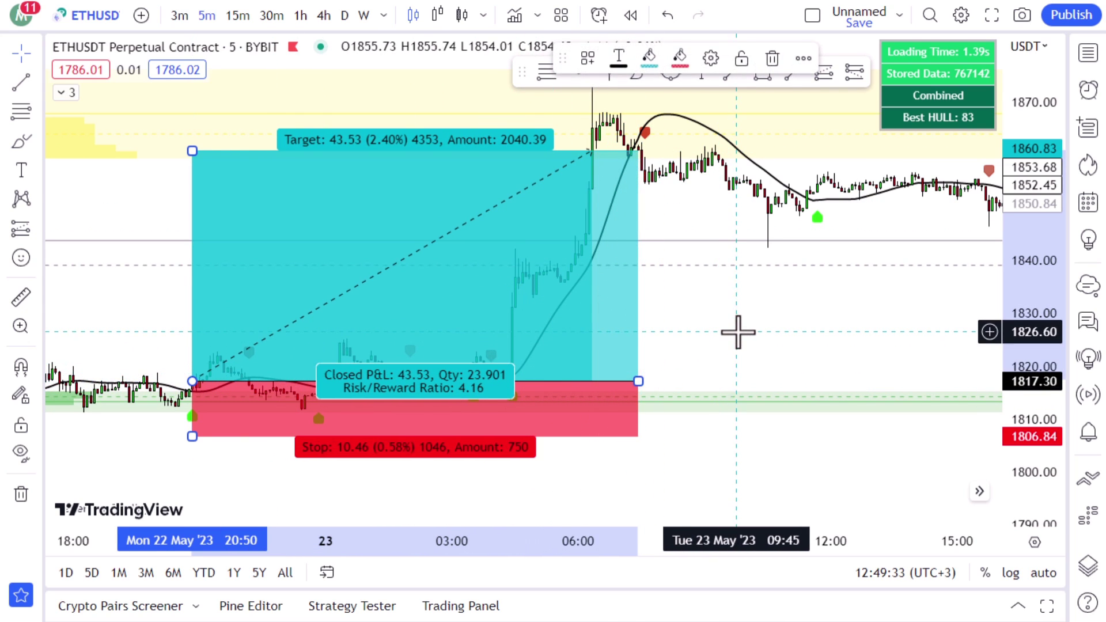
left_click(738, 332)
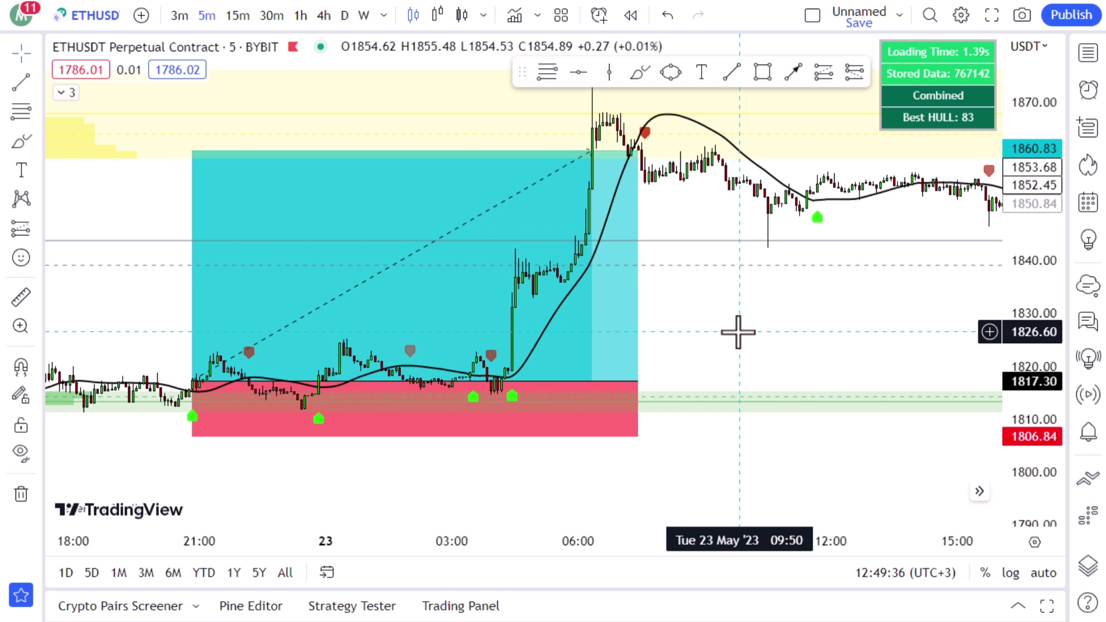
scroll(737, 333, "down", 1)
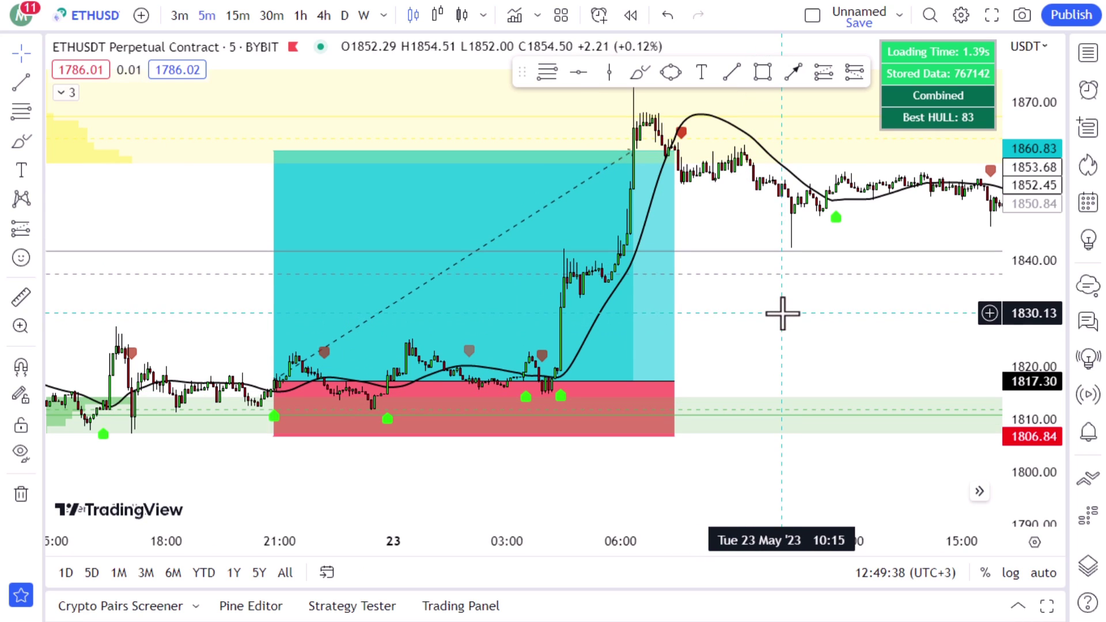
scroll(781, 310, "up", 1)
Readjust the position box's right end, then pan forward toward 24 May
left_click(321, 287)
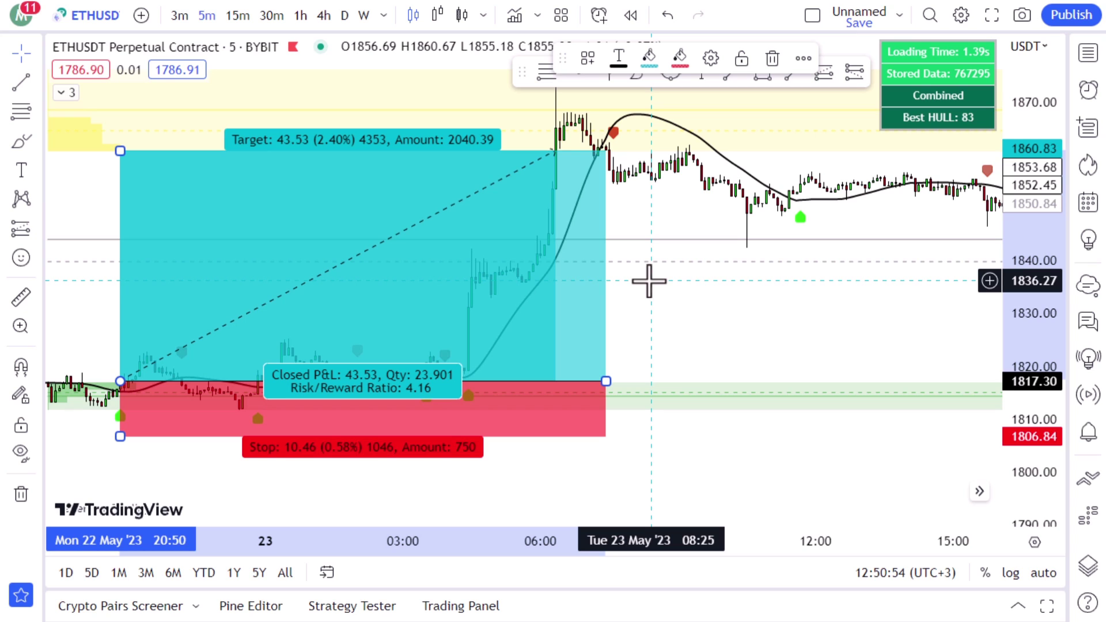
mouse_move(605, 381)
left_mouse_down()
mouse_move(562, 380)
mouse_move(615, 379)
mouse_move(604, 380)
left_mouse_up()
left_click(778, 324)
left_click_drag(778, 323, 104, 311)
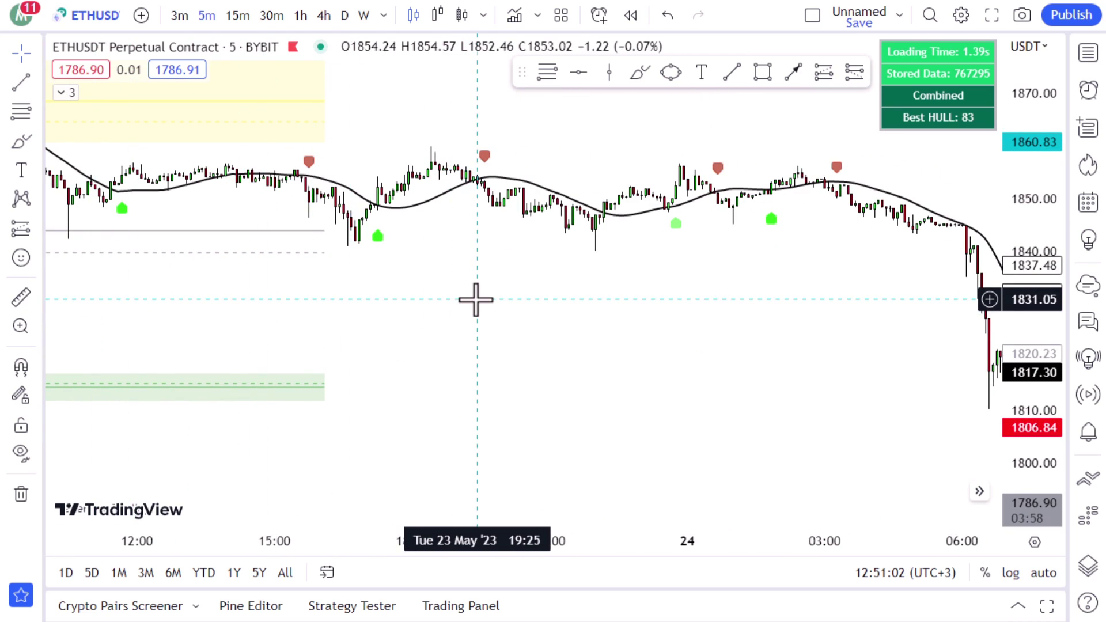
scroll(476, 298, "down", 3)
left_click_drag(491, 299, 457, 303)
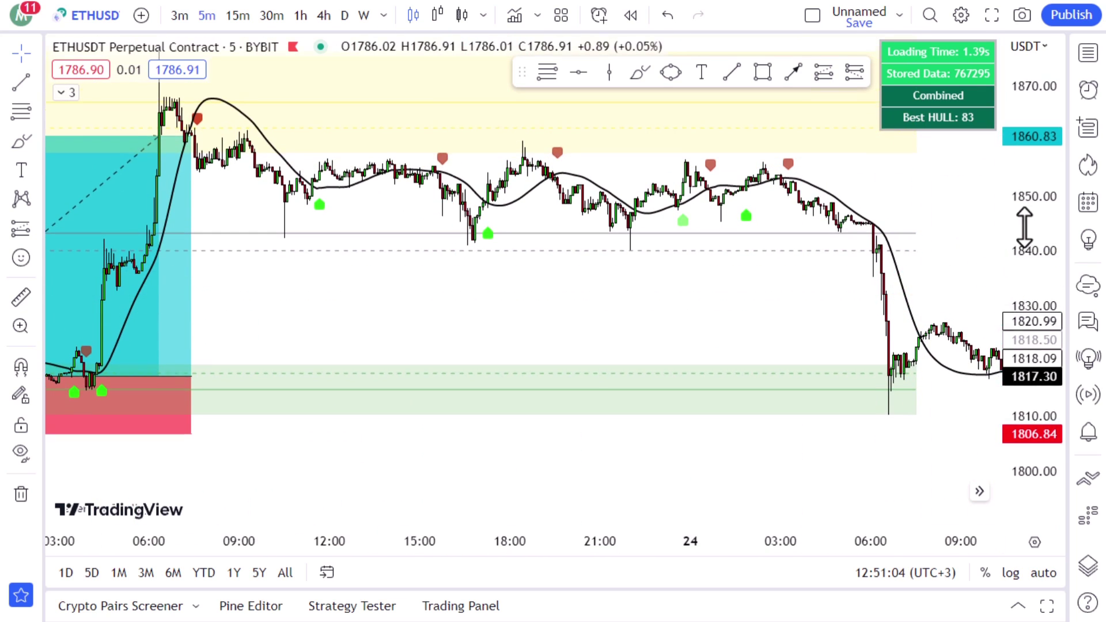
left_click_drag(1024, 226, 1025, 216)
left_click_drag(217, 173, 323, 239)
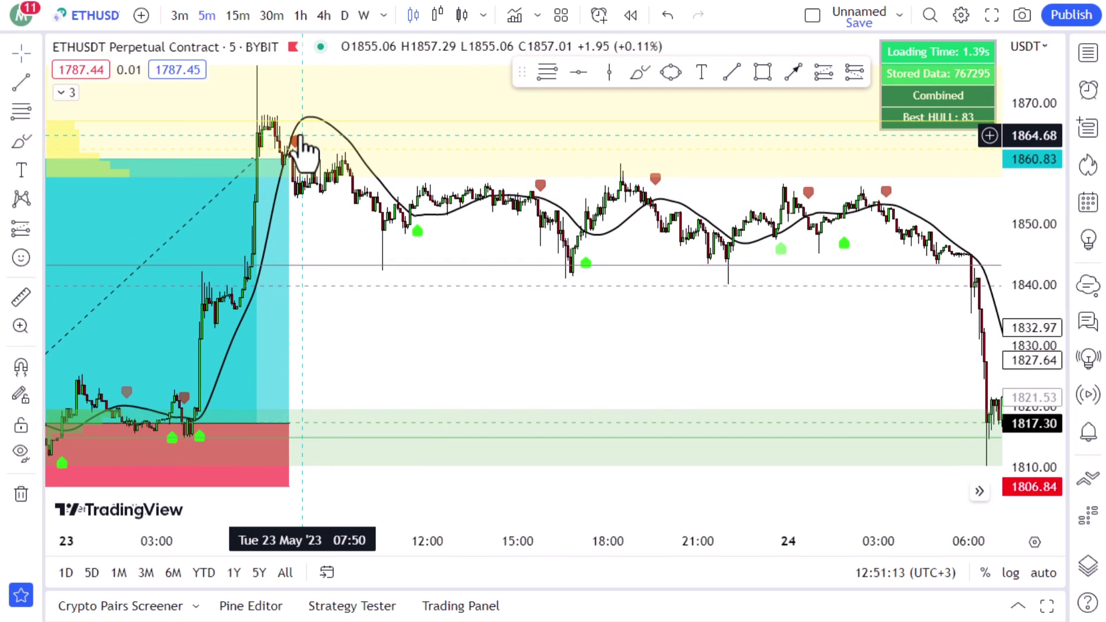
scroll(363, 253, "up", 1)
left_click_drag(395, 251, 482, 254)
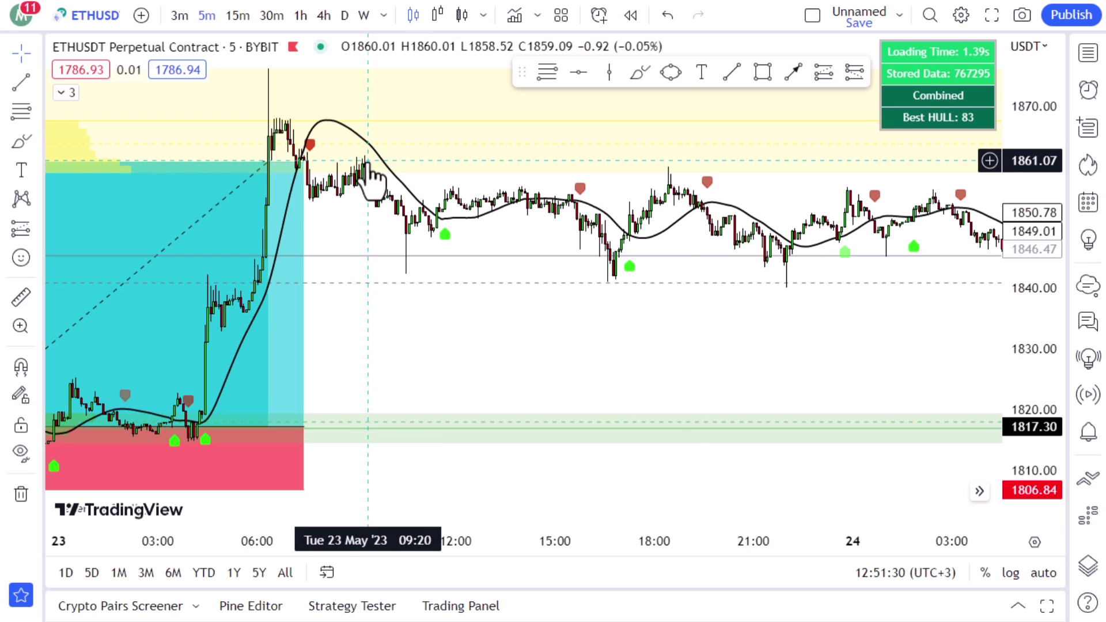
left_click_drag(744, 297, 698, 298)
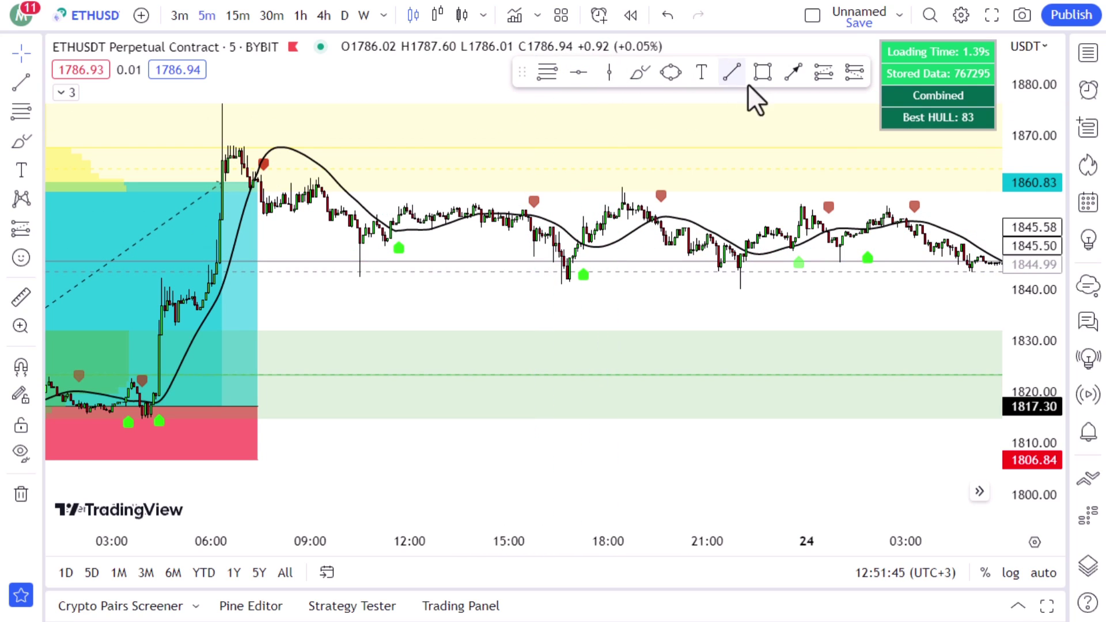
Place a short position near 1849 on 23 May and raise its stop loss
left_click(853, 73)
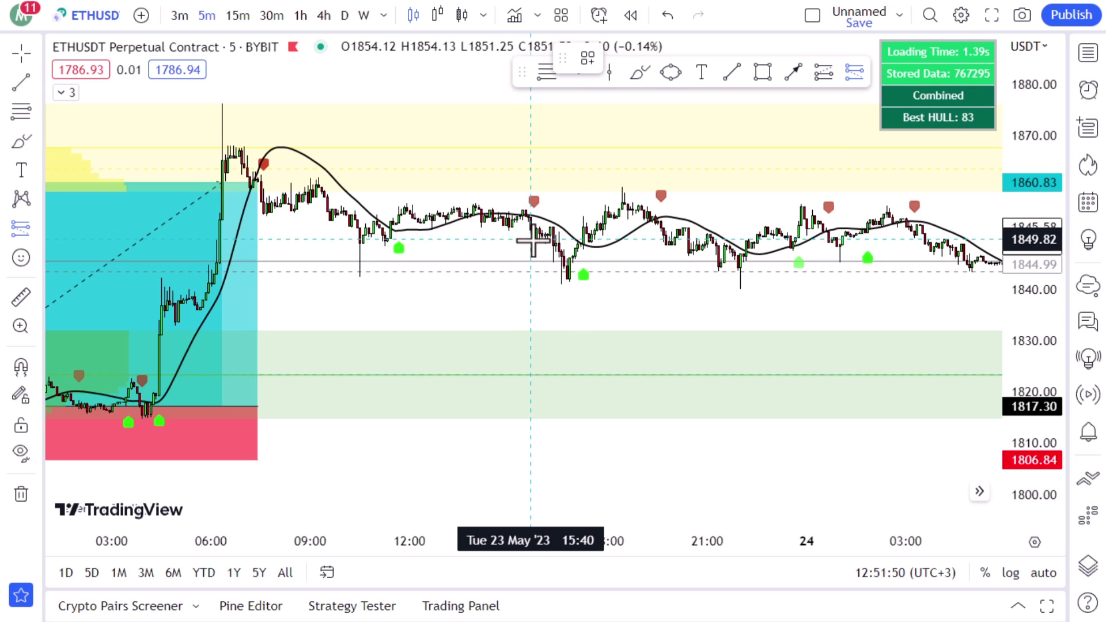
left_click(534, 240)
left_click_drag(535, 180, 533, 106)
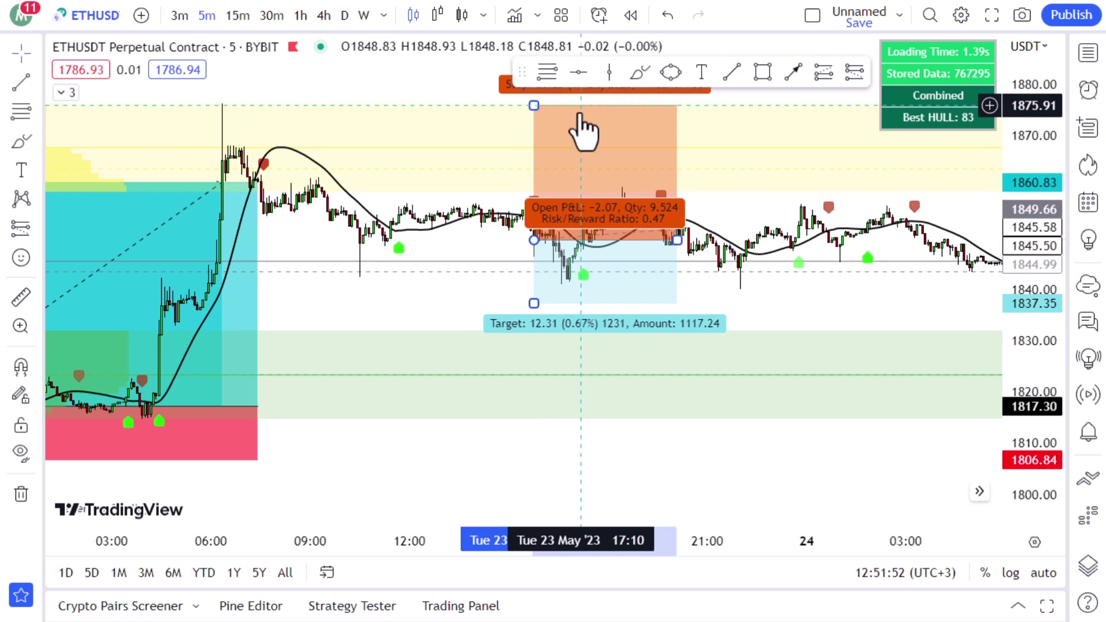
Lower the short's target and stretch it right to a closed profit of 24.82
left_click_drag(807, 299, 469, 213)
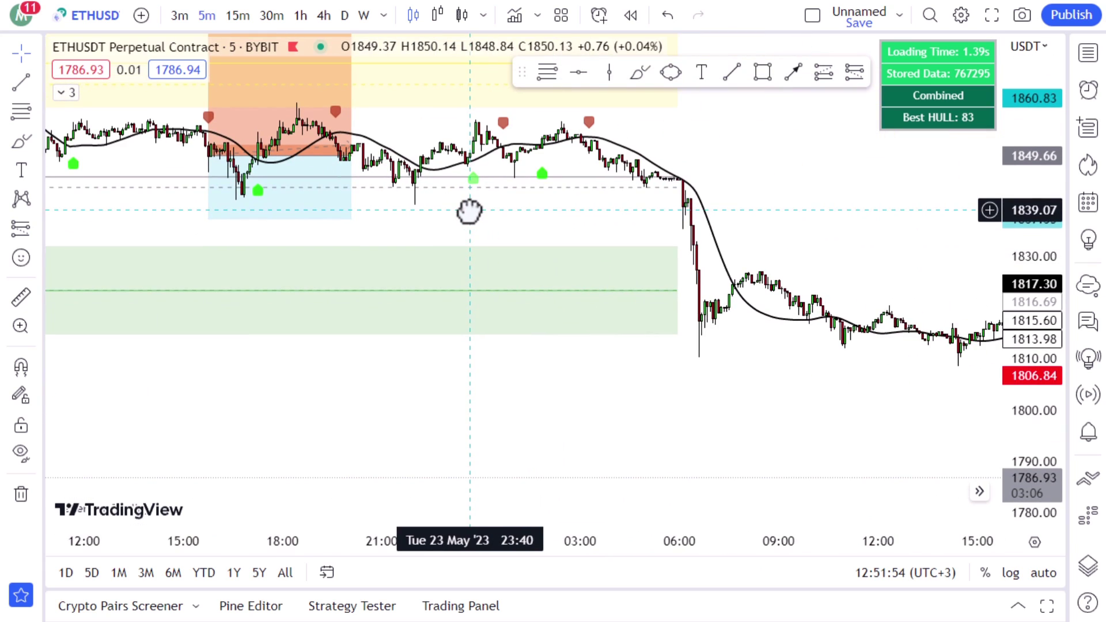
scroll(533, 207, "down", 1)
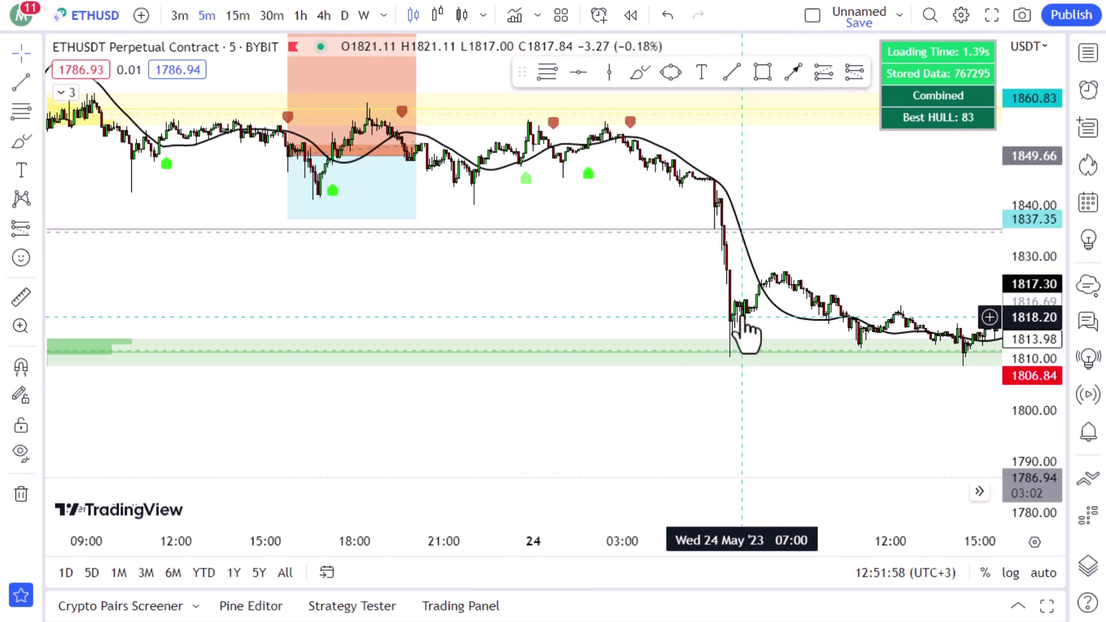
mouse_move(289, 219)
left_mouse_down()
mouse_move(317, 286)
mouse_move(328, 299)
mouse_move(341, 283)
left_mouse_up()
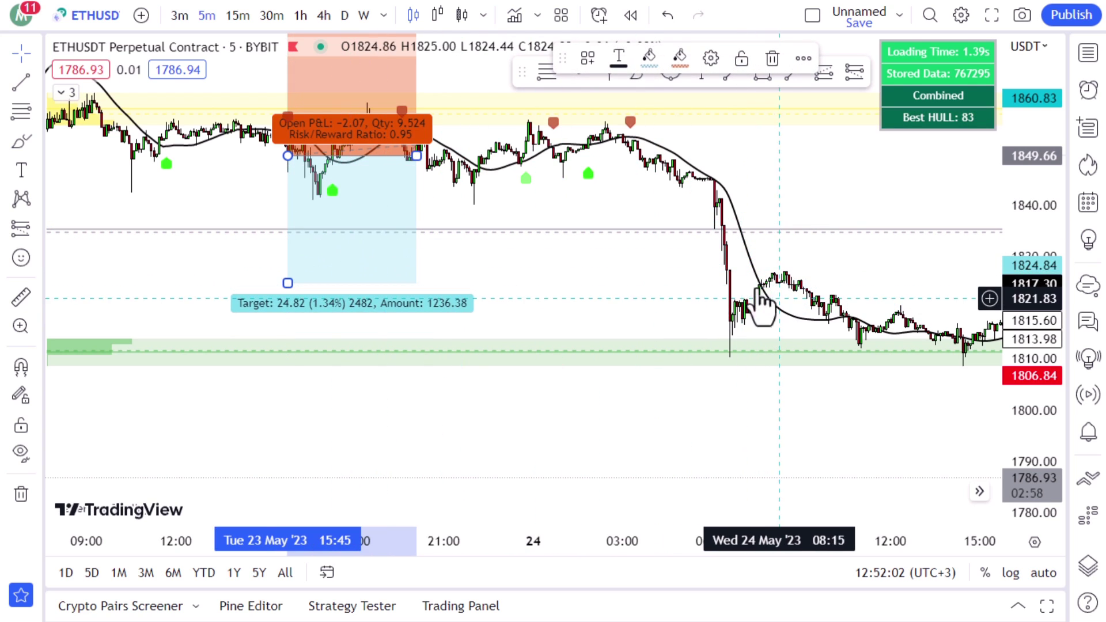
left_click_drag(414, 157, 765, 222)
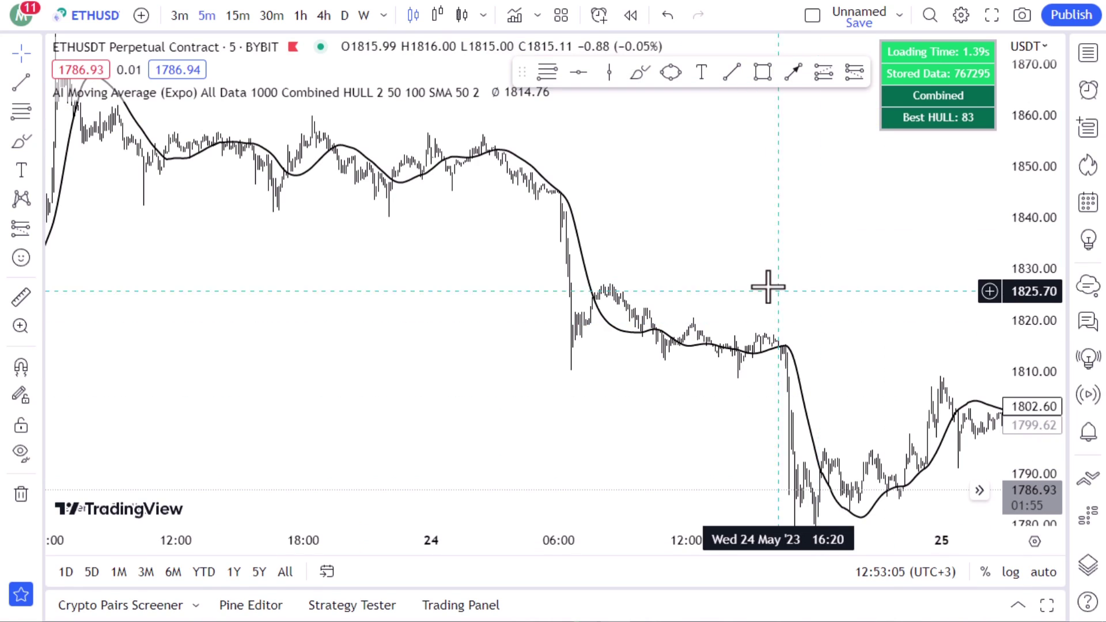
Switch the AI Moving Average (Expo) type from HULL to VWMA in its settings
left_click_drag(541, 248, 677, 294)
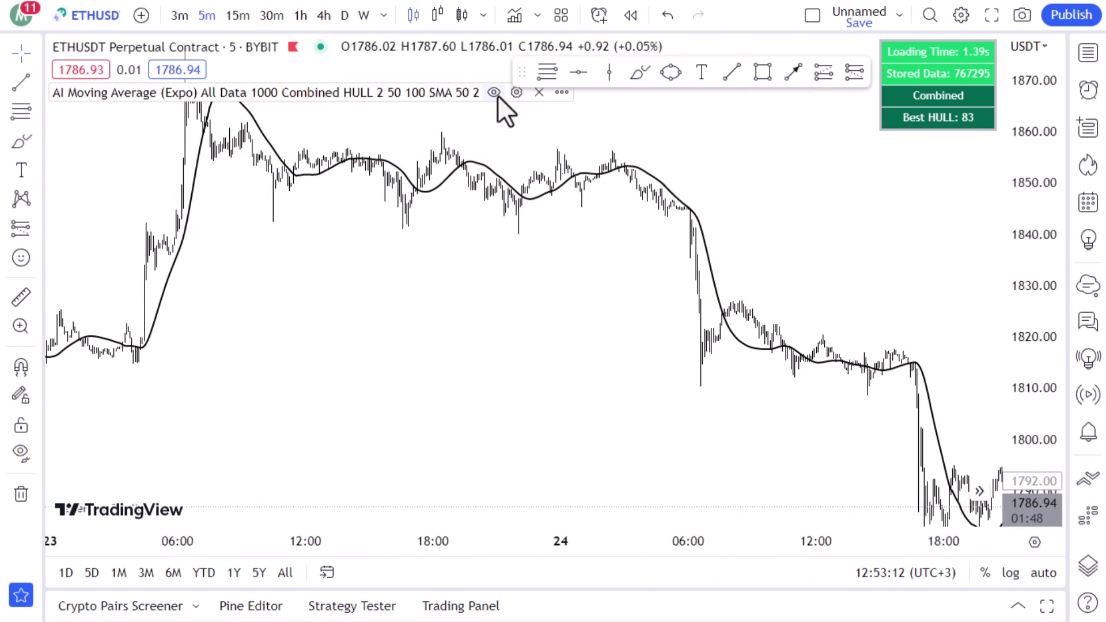
left_click(497, 94)
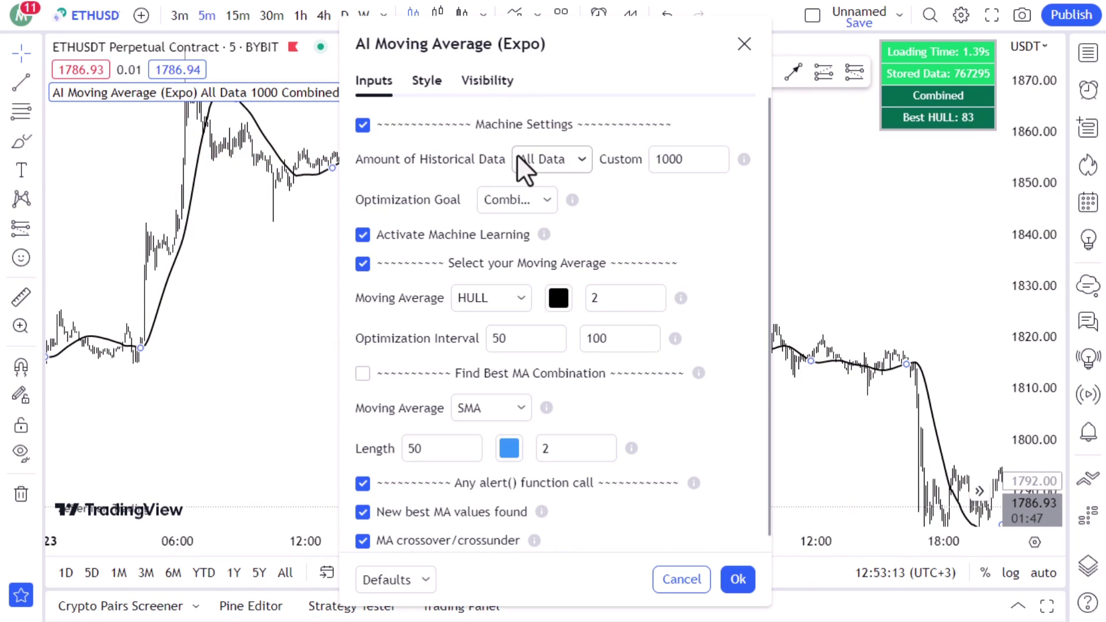
left_click(522, 299)
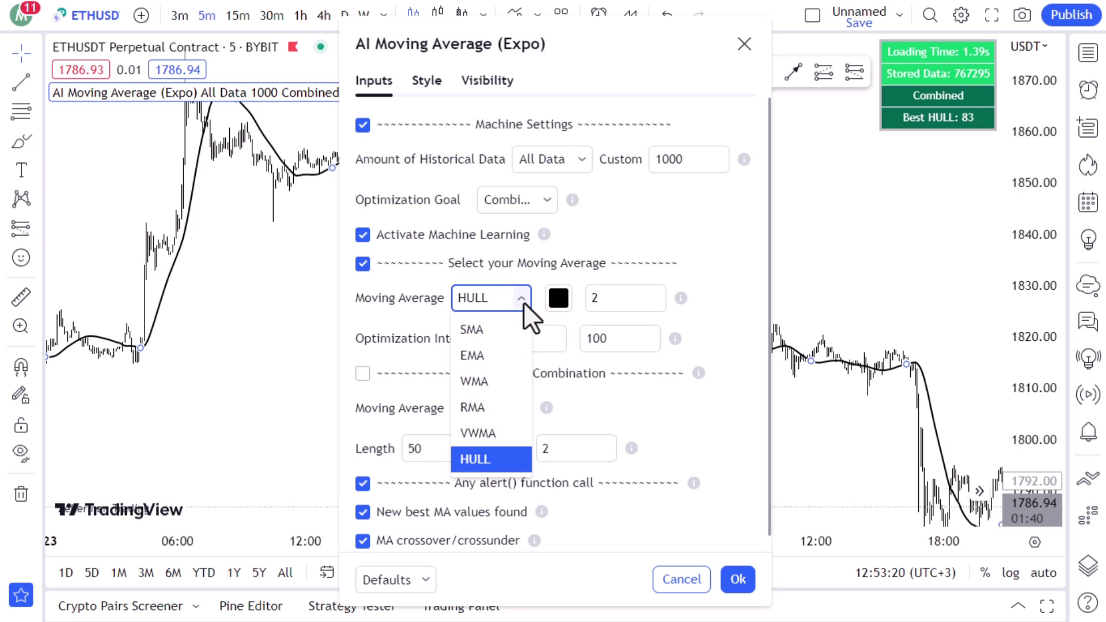
left_click(494, 435)
left_click(737, 579)
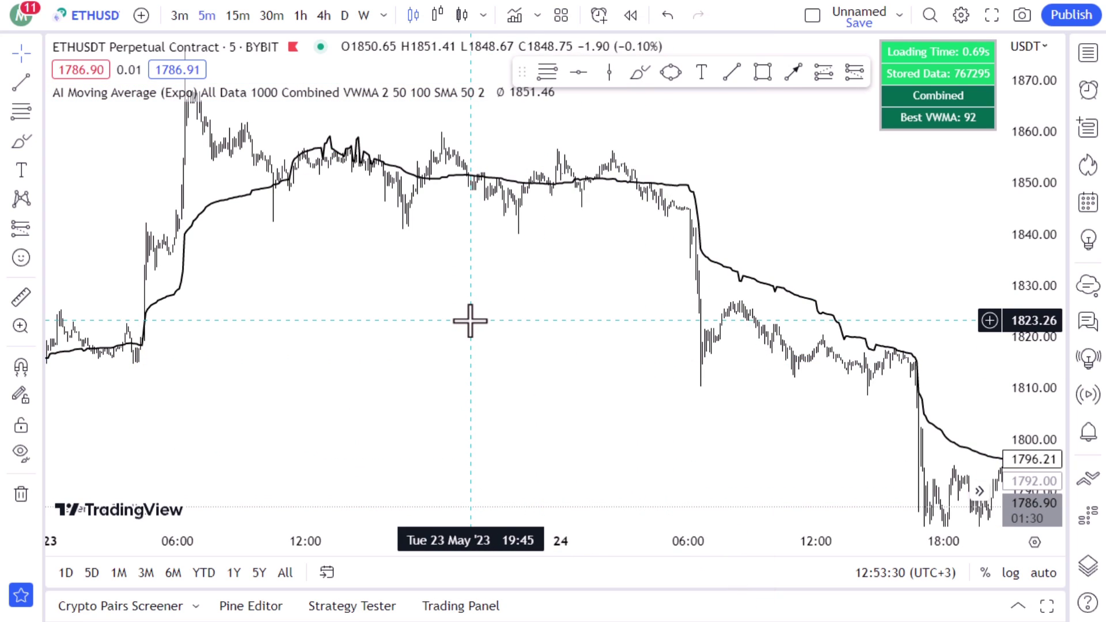
scroll(470, 320, "up", 5)
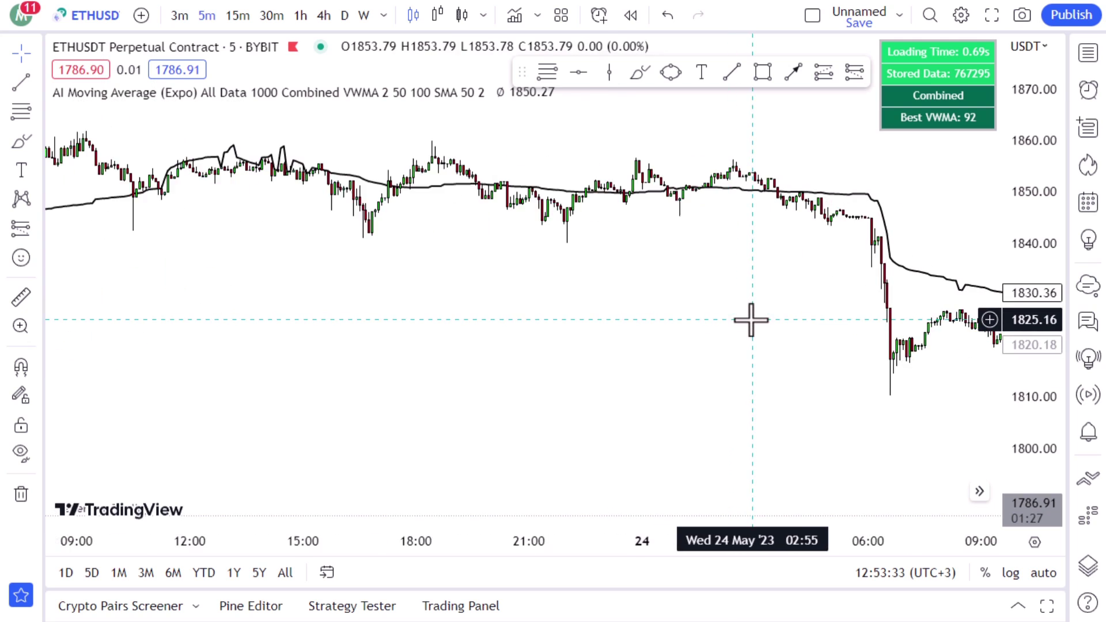
scroll(602, 388, "left", 5)
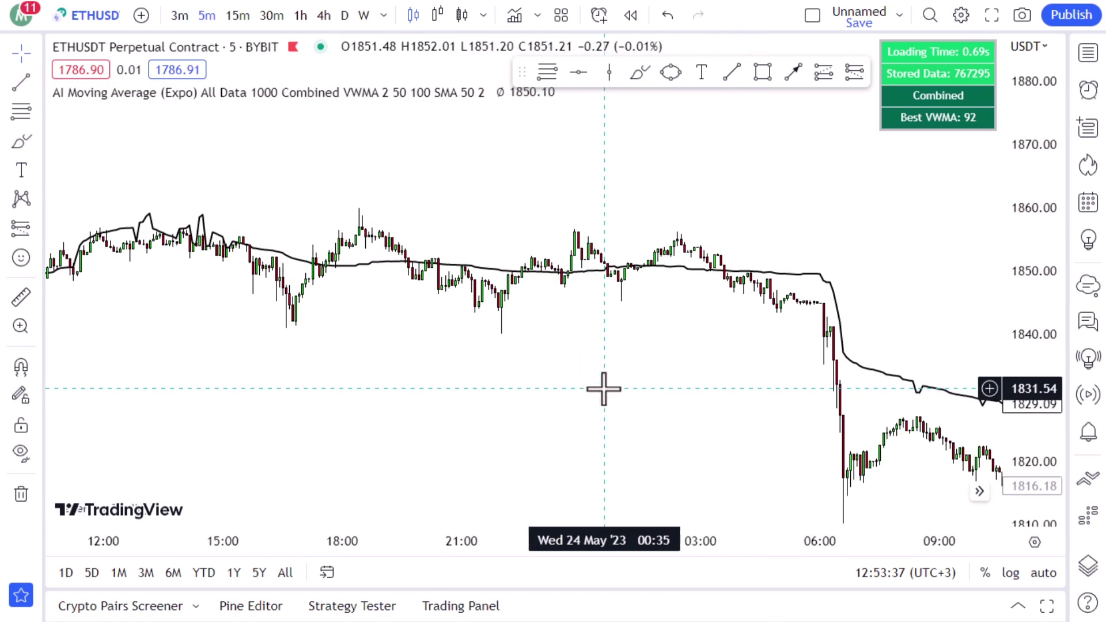
scroll(1007, 390, "right", 7)
scroll(572, 246, "left", 3)
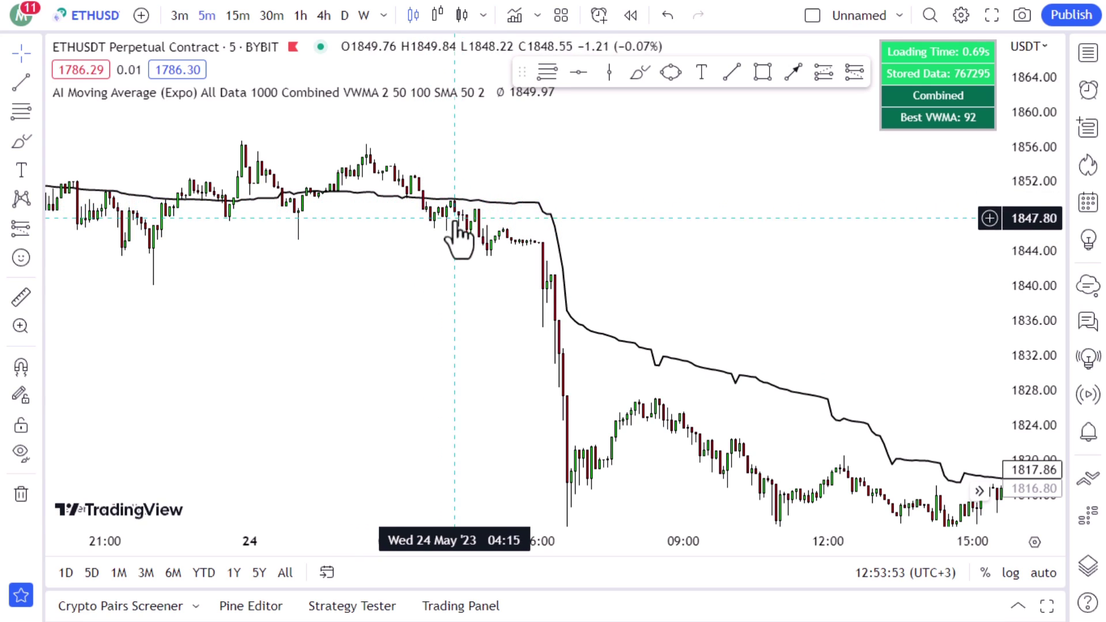
scroll(839, 281, "left", 5)
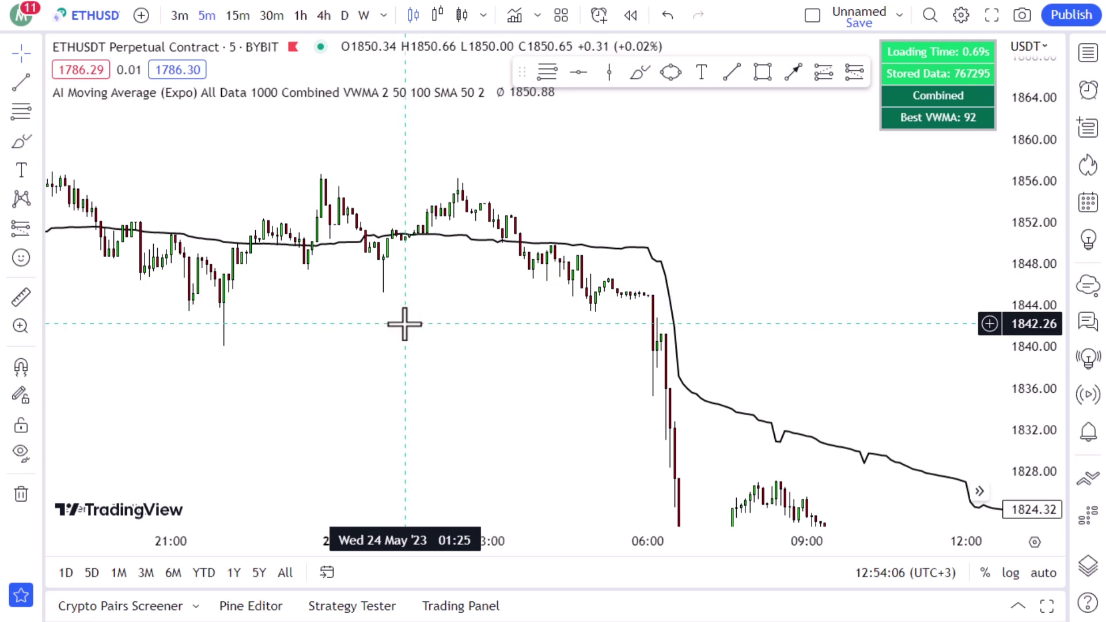
left_click_drag(403, 323, 714, 332)
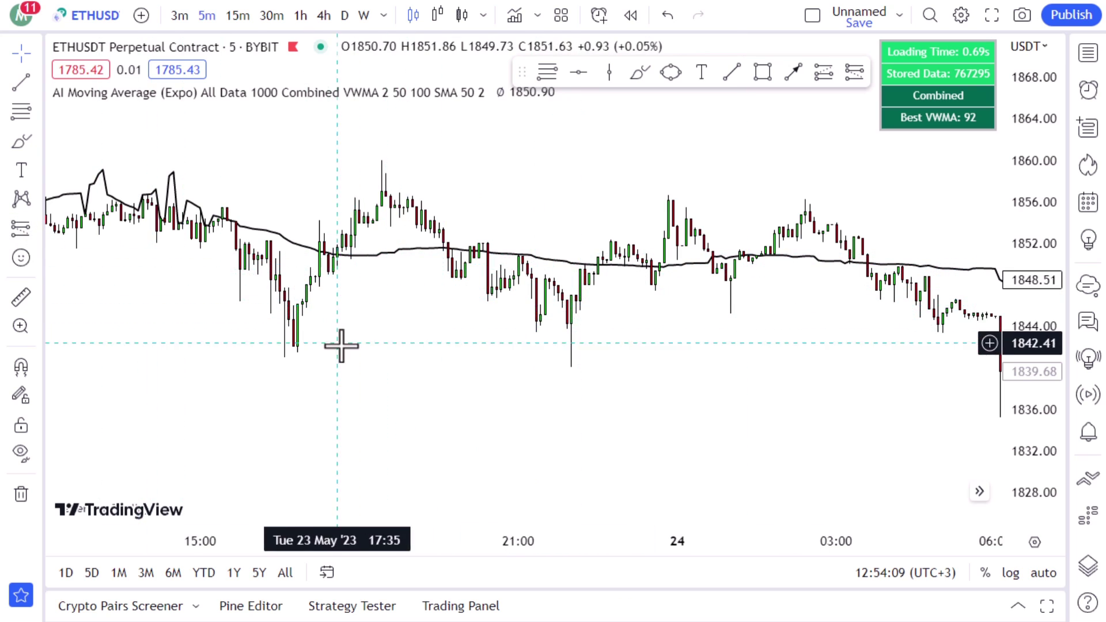
left_click_drag(340, 345, 622, 291)
left_click_drag(733, 338, 103, 311)
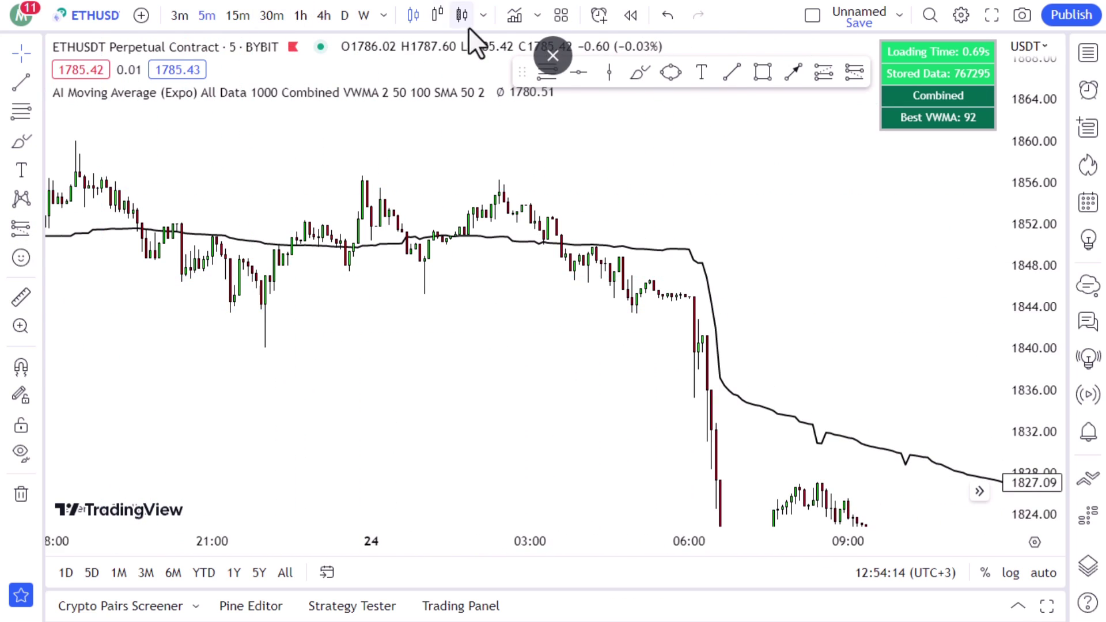
Search 'breakout prob' and add Breakout Probability (Expo) to the ETHUSDT chart
left_click(514, 19)
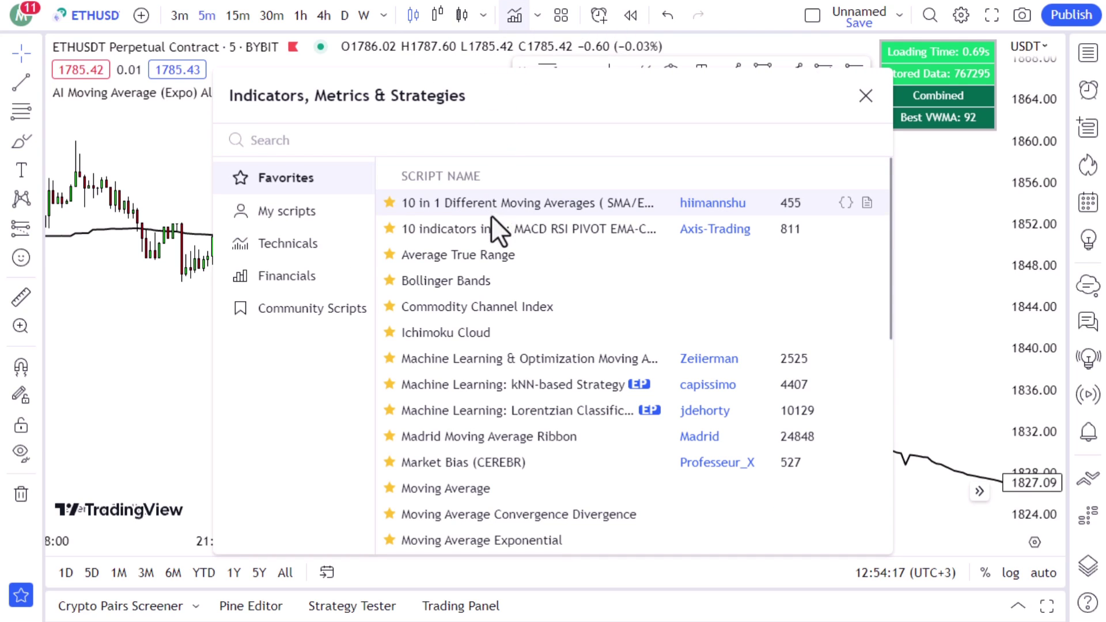
type("br")
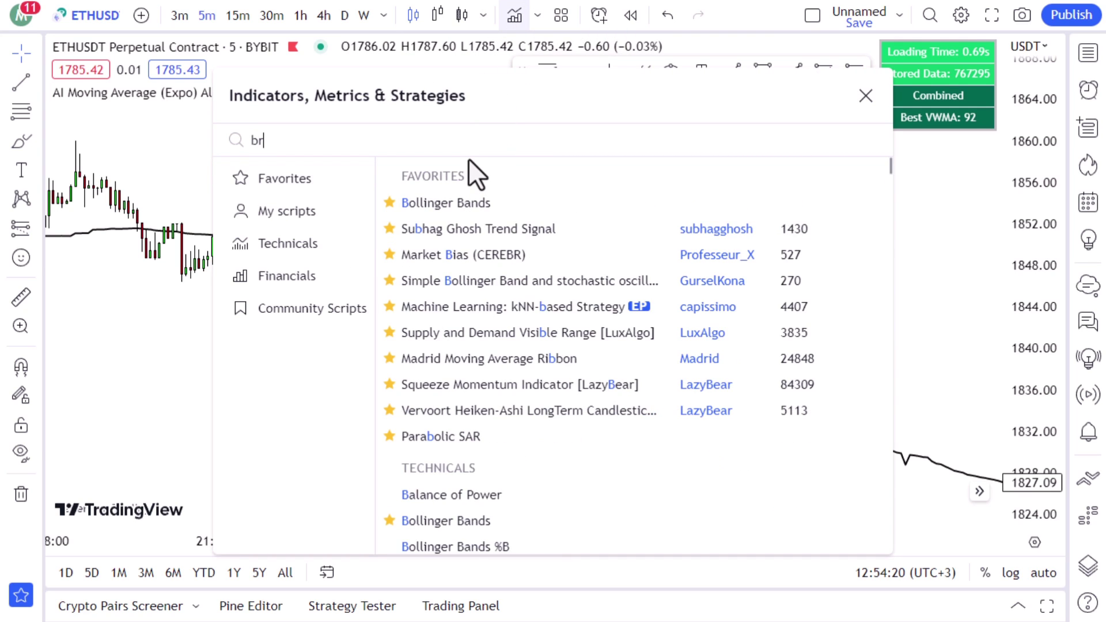
type("eakout prob")
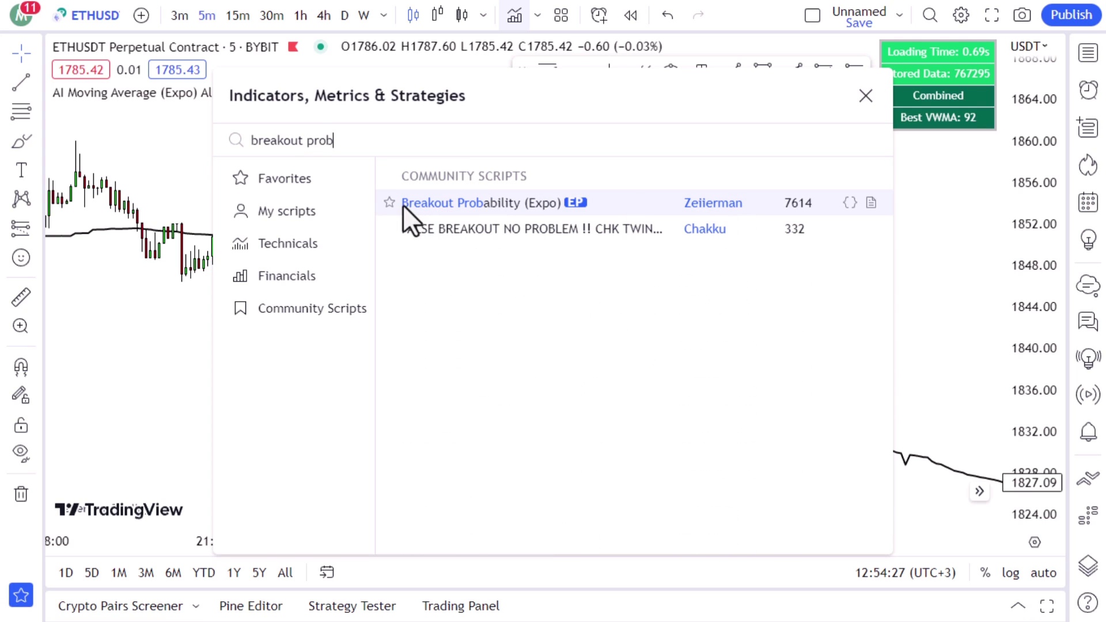
left_click(585, 204)
left_click(865, 96)
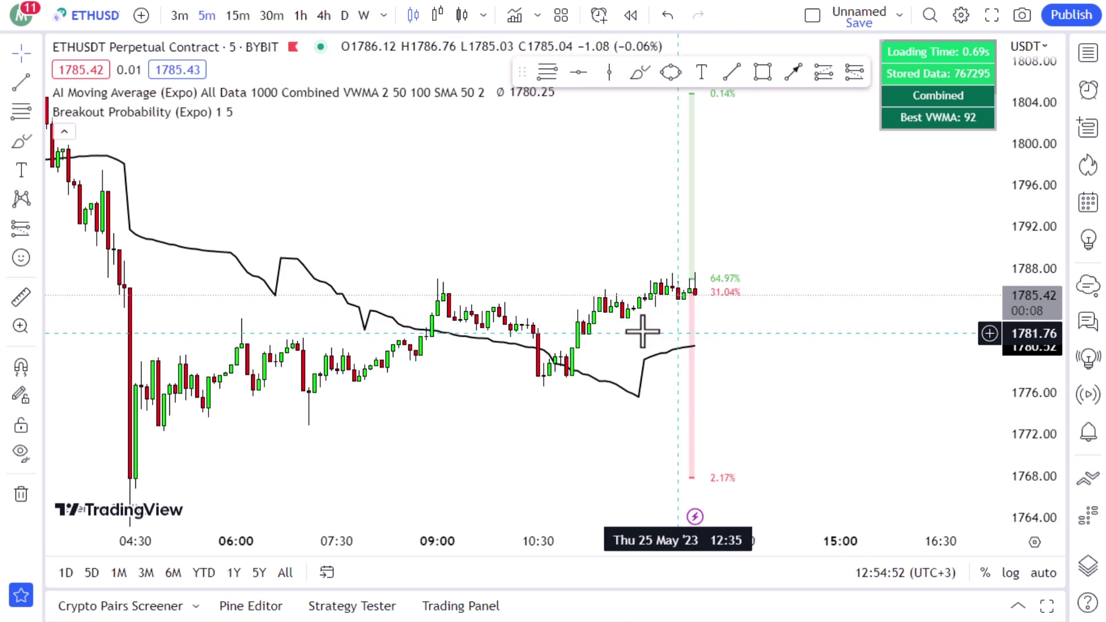
Scroll to the latest bars and collapse the indicator legend
scroll(642, 329, "down", 2)
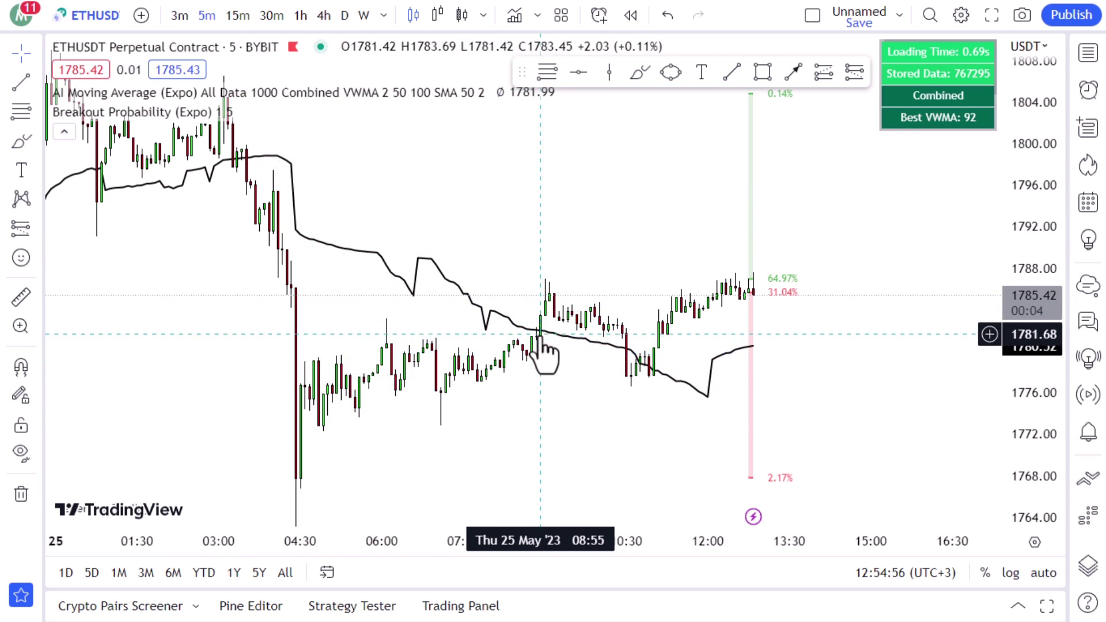
scroll(537, 336, "up", 2)
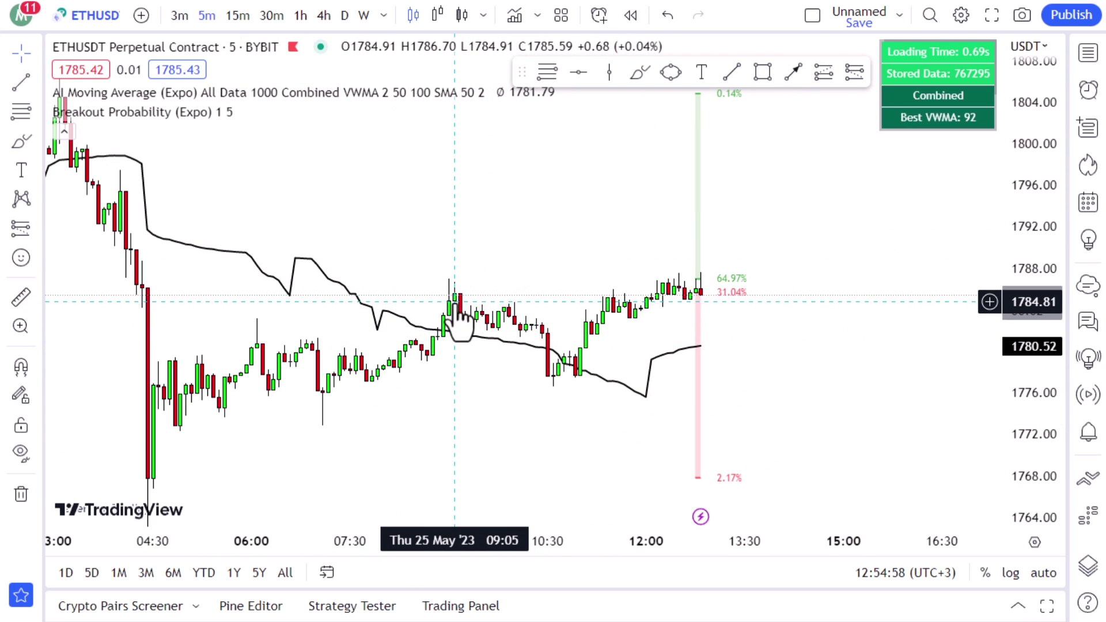
left_click(65, 132)
Frame the 25 May candles and breakout levels around 1785.80 by panning and compressing the price scale
left_click_drag(798, 251, 767, 259)
left_click_drag(766, 316, 551, 375)
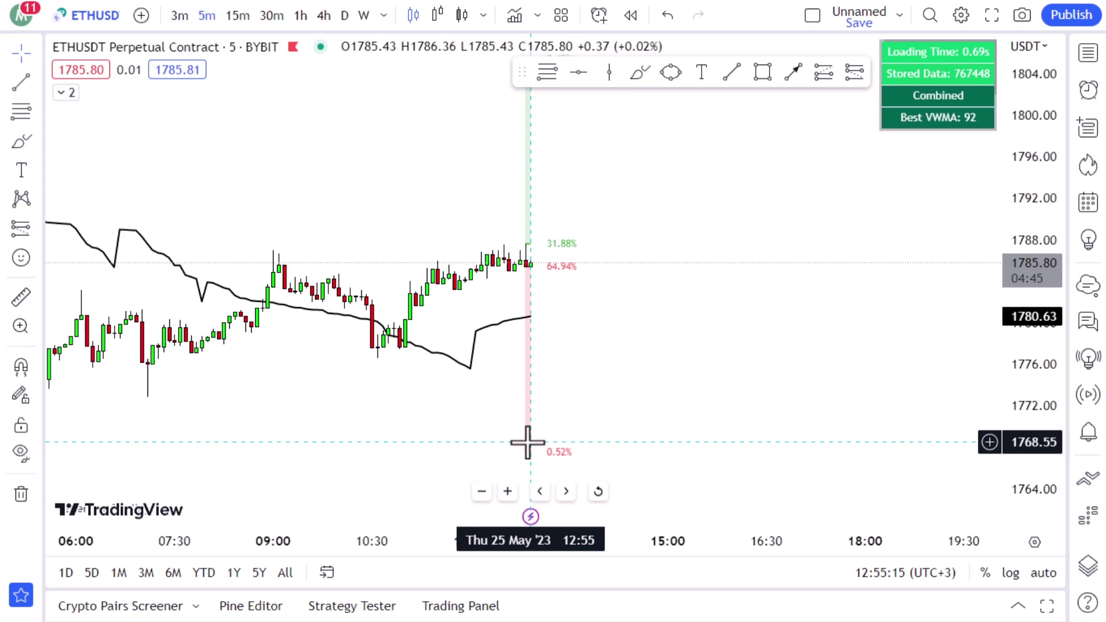
left_click_drag(632, 249, 724, 252)
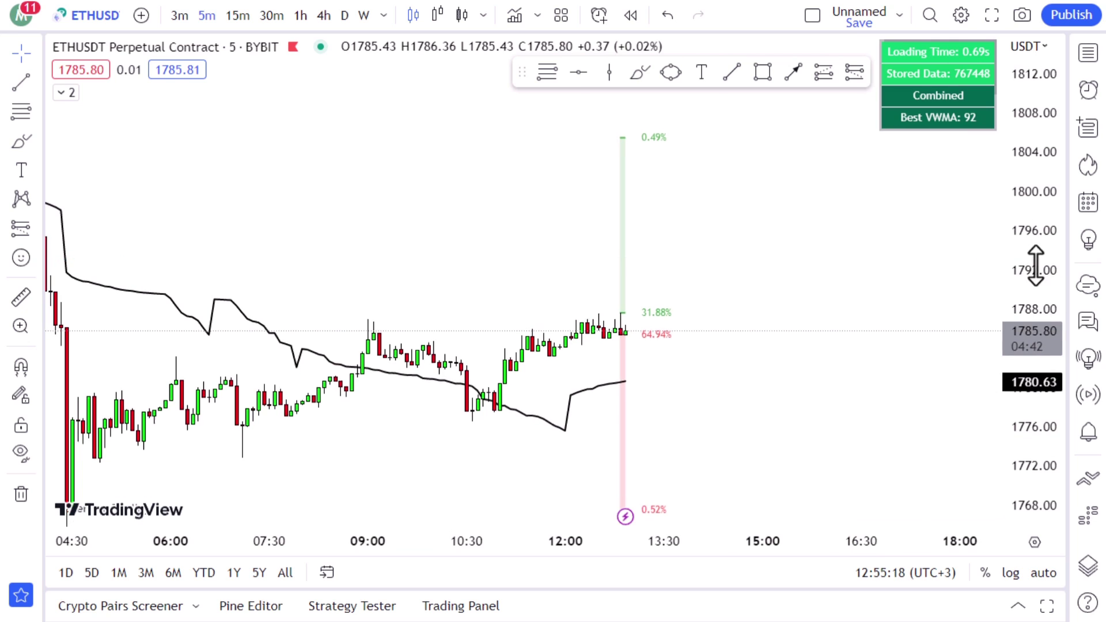
left_click_drag(1035, 264, 1035, 307)
left_click_drag(733, 249, 853, 206)
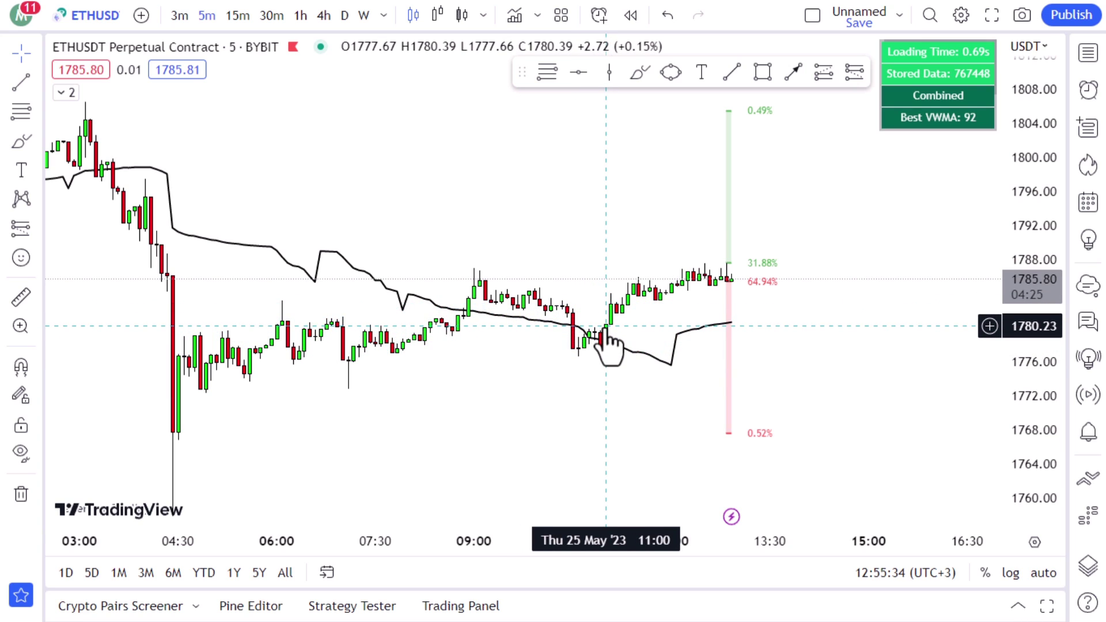
Draw a long position near 1780.61 with stop 1772.51 and target about 1805.40
left_click(823, 72)
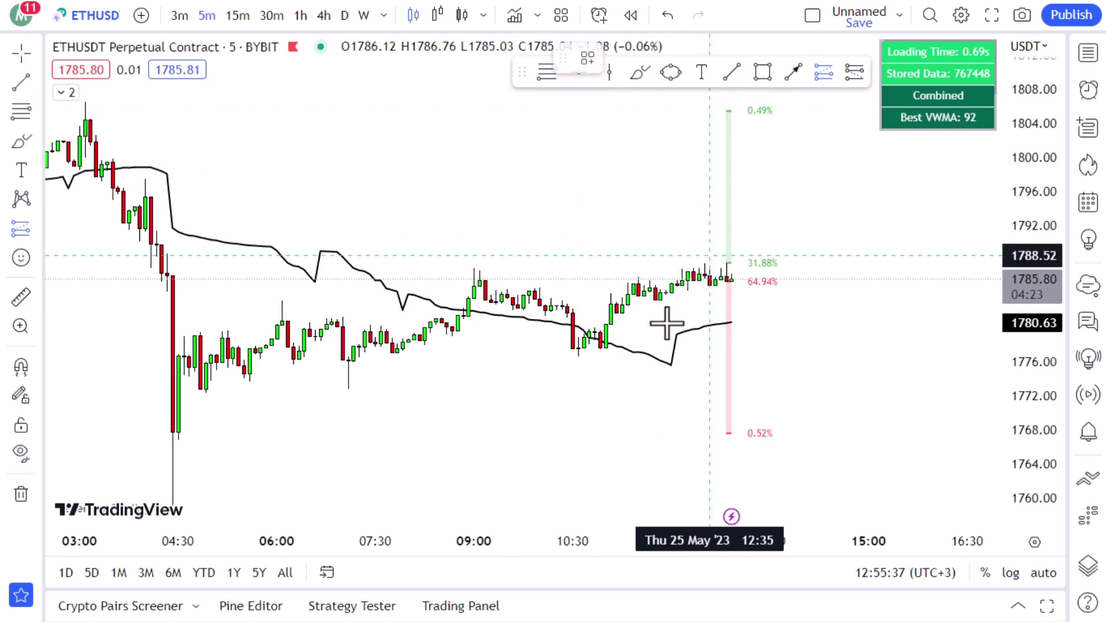
left_click(608, 327)
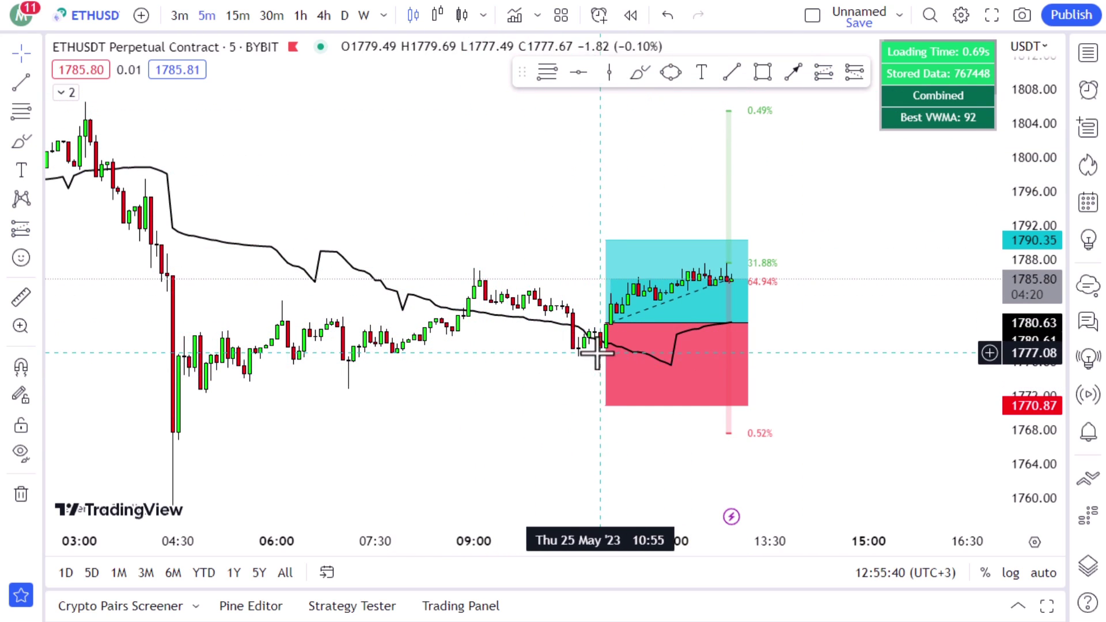
left_click(575, 365)
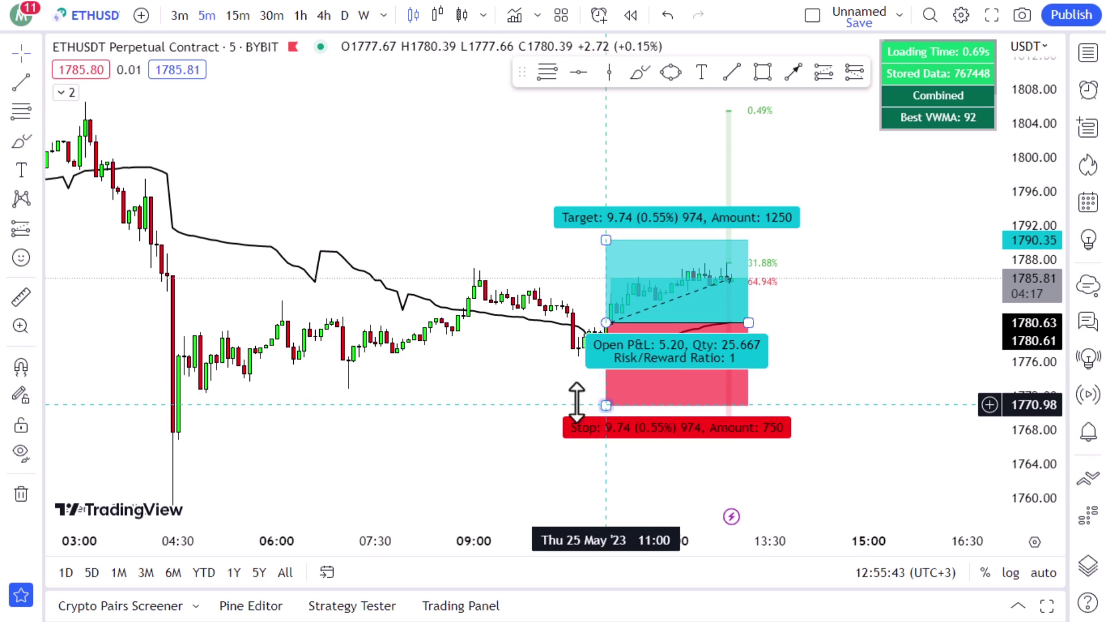
left_click_drag(605, 406, 606, 392)
left_click_drag(770, 360, 667, 325)
left_click_drag(511, 240, 520, 116)
left_click(637, 266)
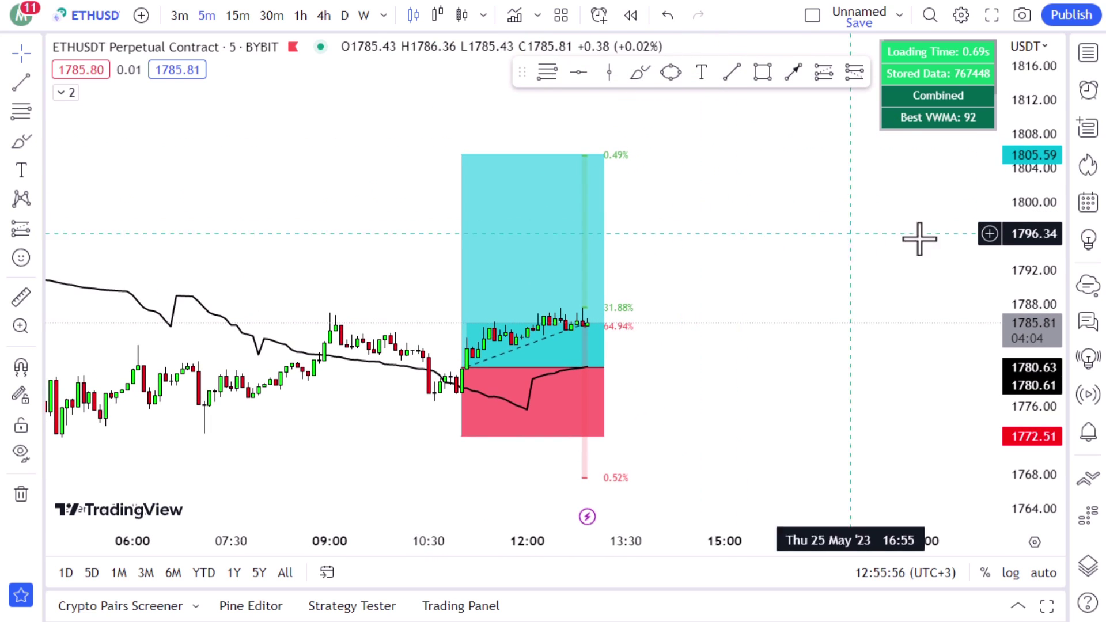
left_click(470, 247)
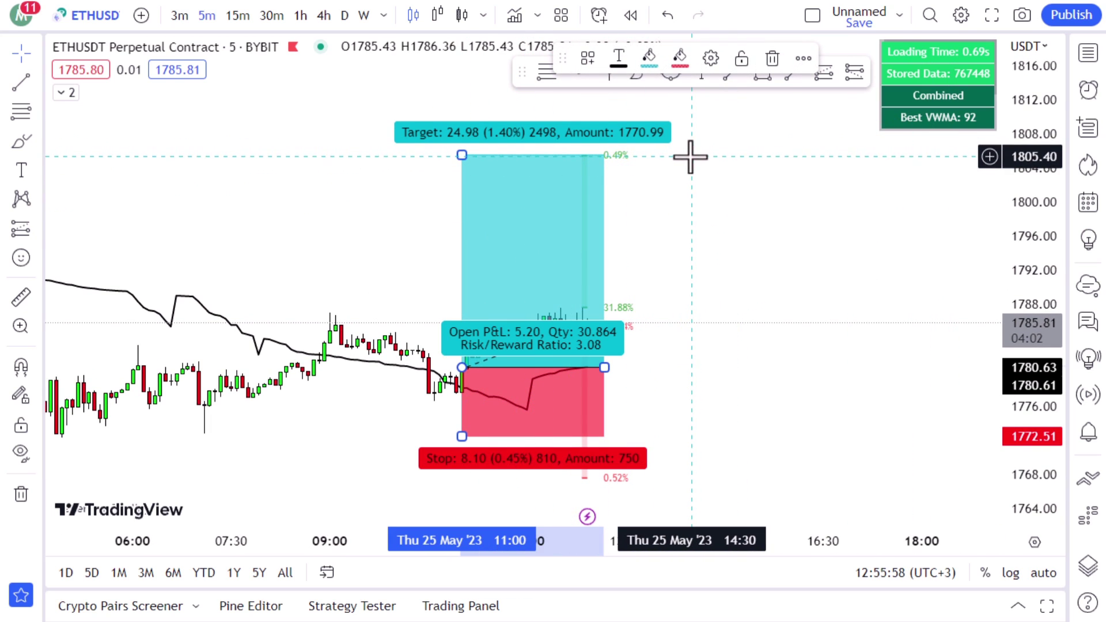